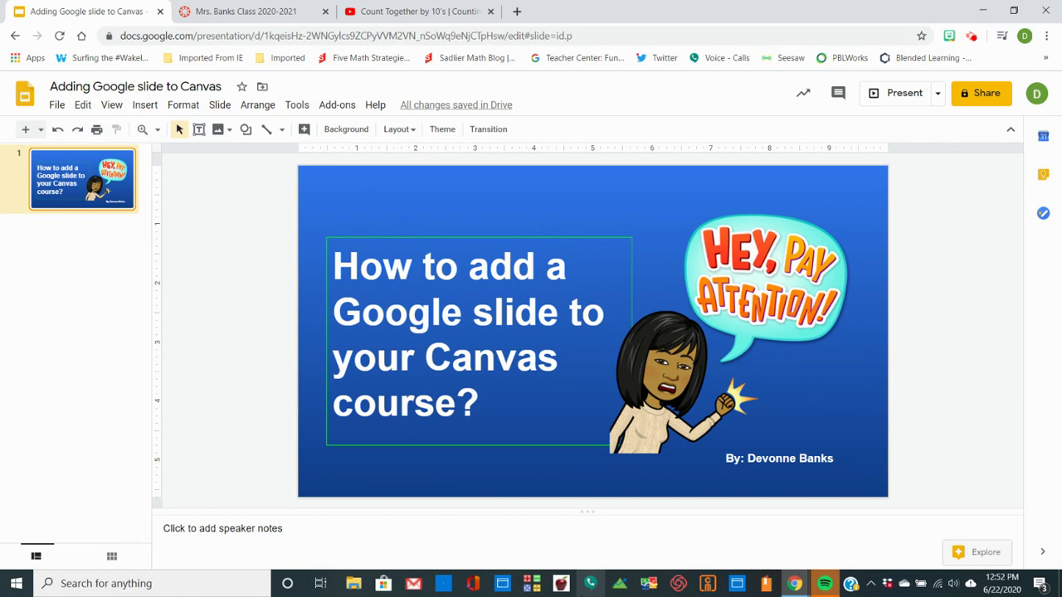
# Step: Insert a new second slide and delete its title and body placeholders
pyautogui.click(145, 111)
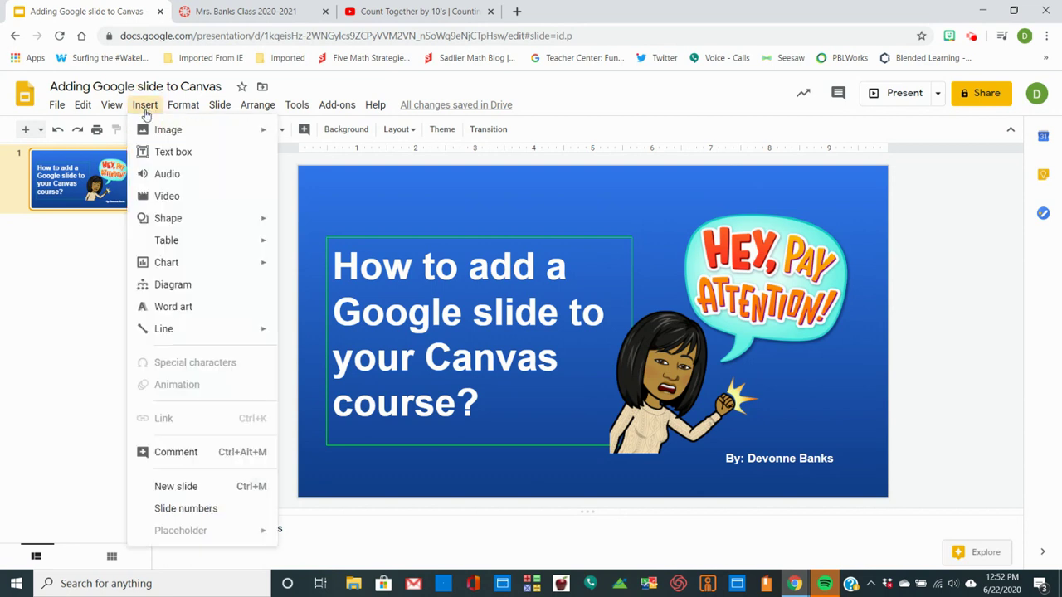
pyautogui.click(173, 490)
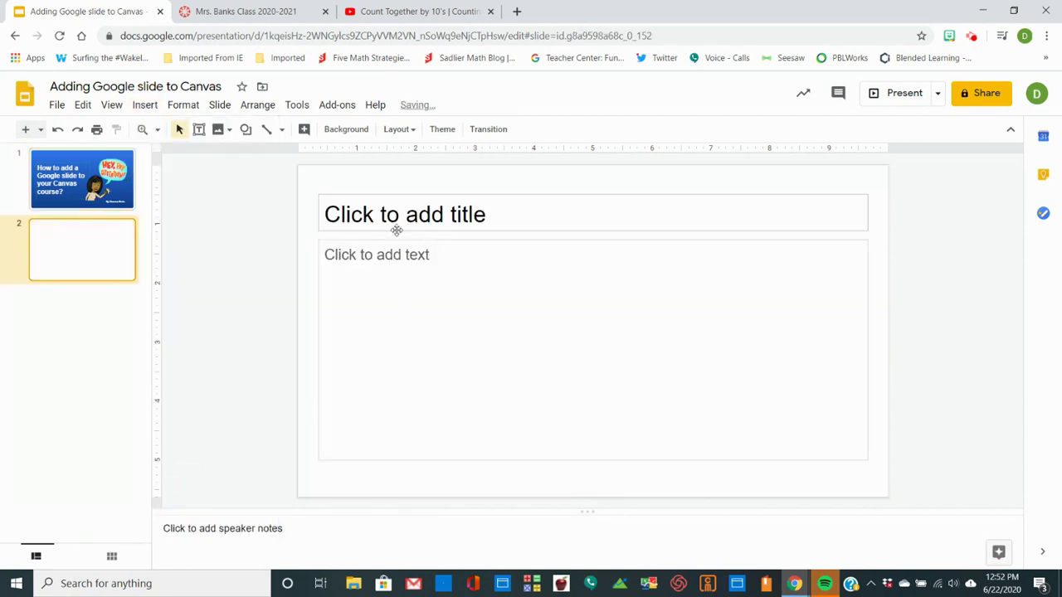
pyautogui.click(410, 199)
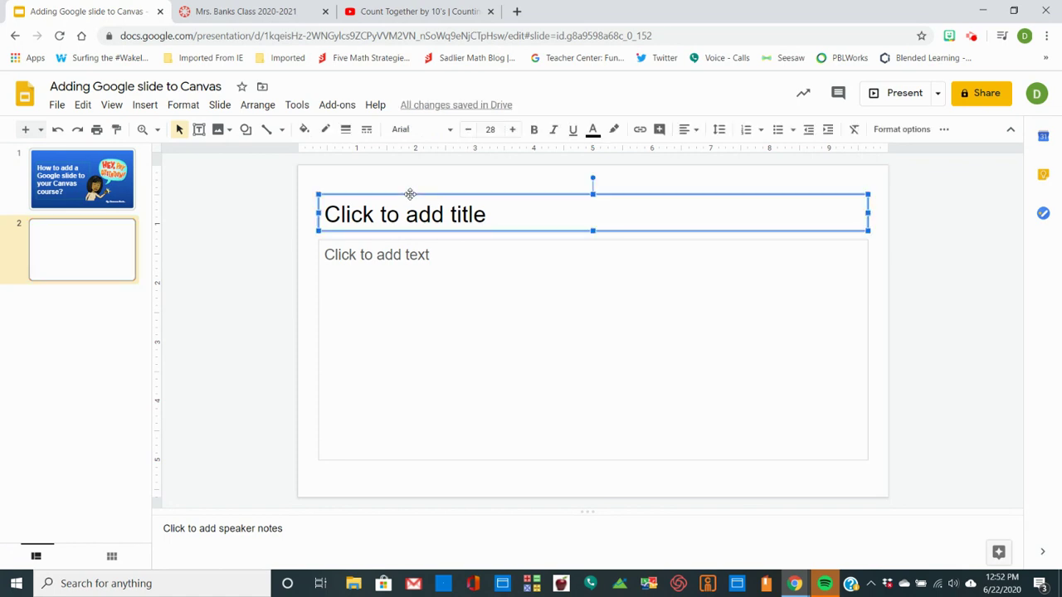
pyautogui.press('Delete')
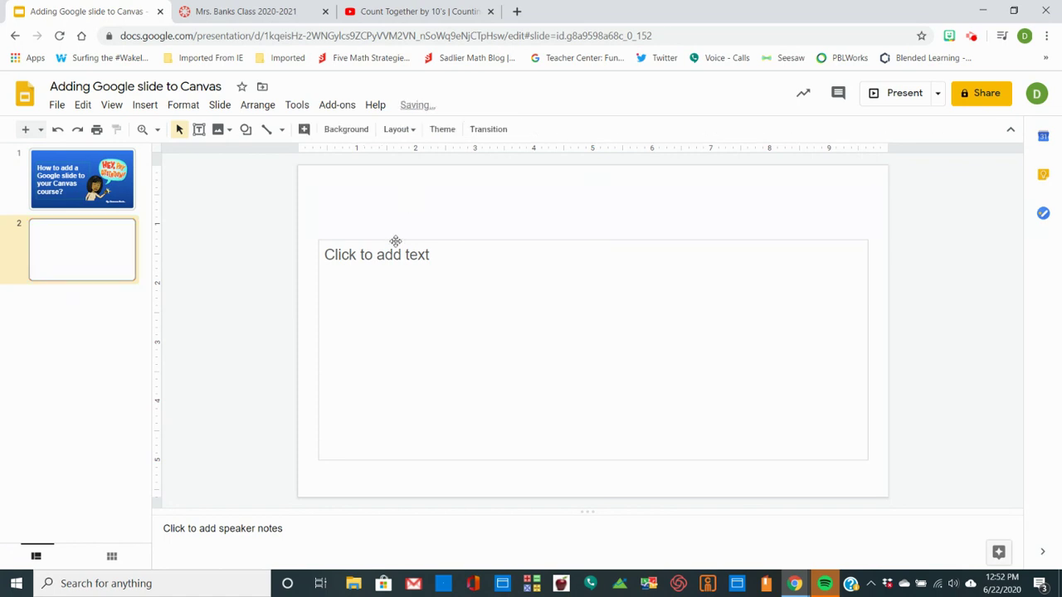
pyautogui.click(395, 241)
pyautogui.press('Delete')
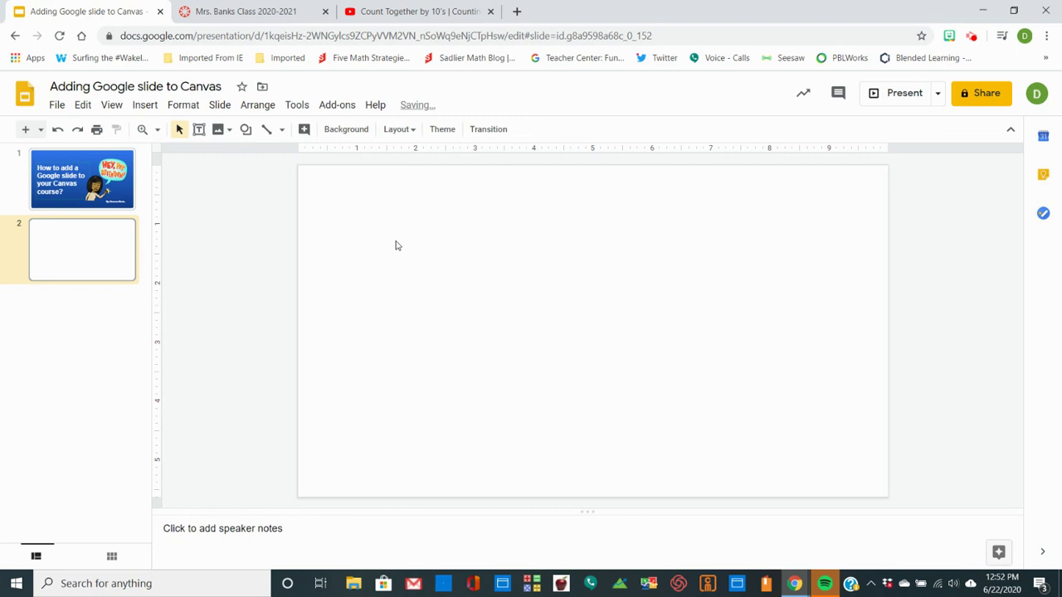
# Step: In the slide's Background settings, try a blue colour, then set it back to white
pyautogui.click(347, 132)
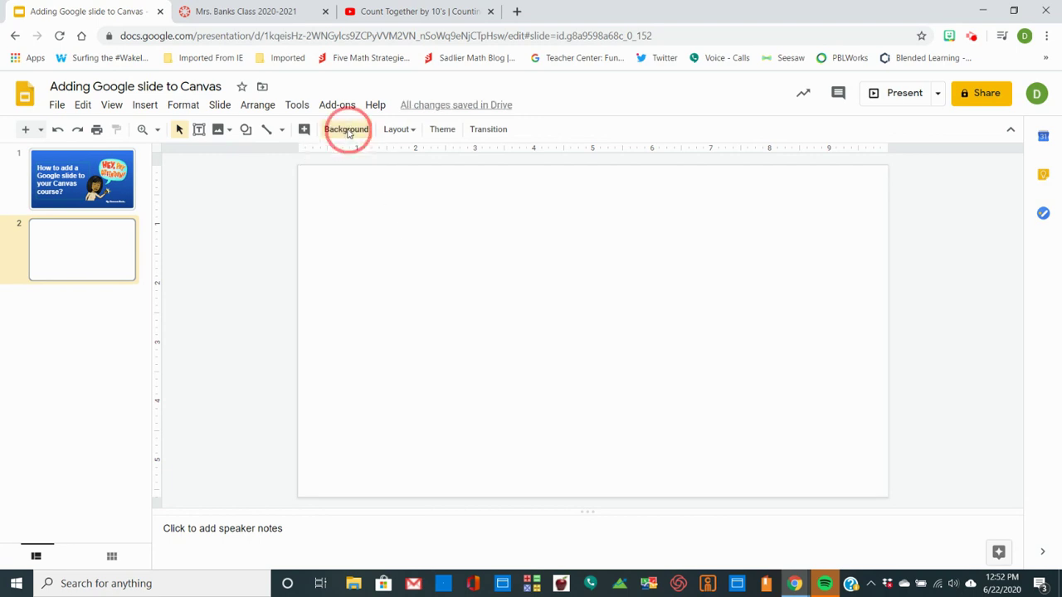
pyautogui.click(629, 284)
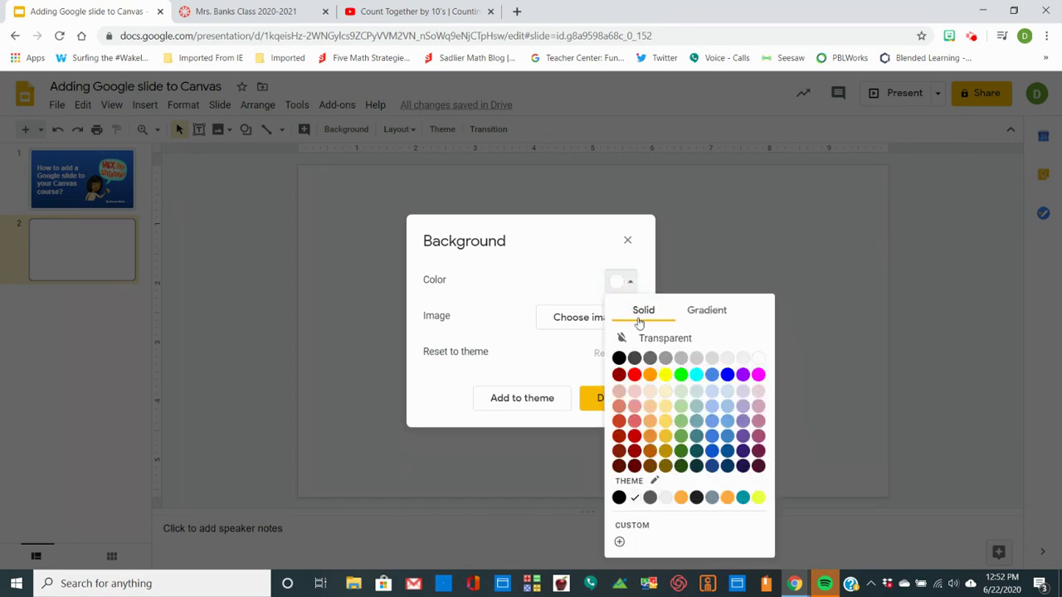
pyautogui.click(718, 377)
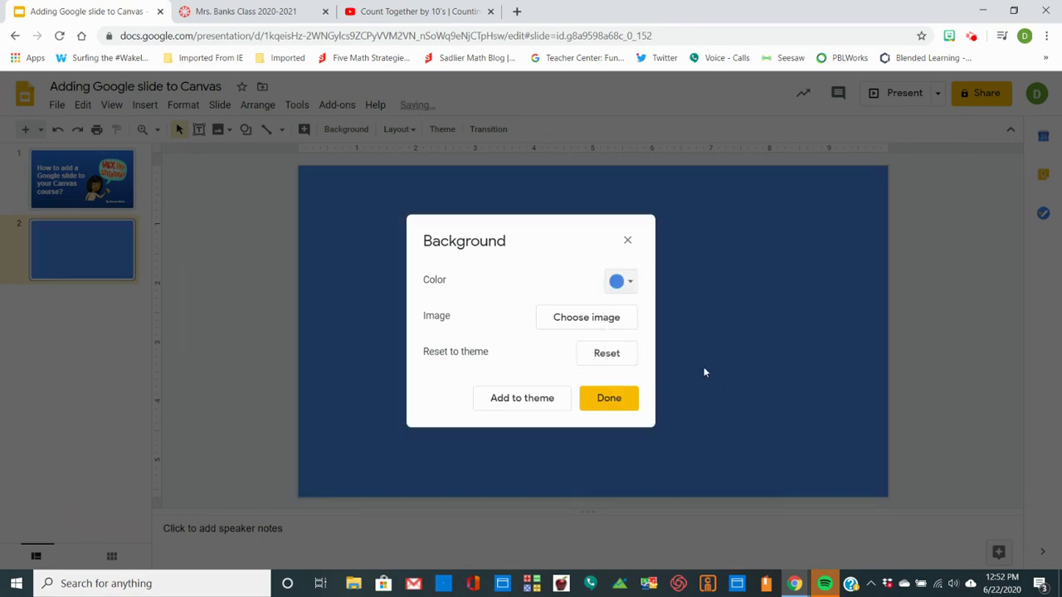
pyautogui.click(629, 282)
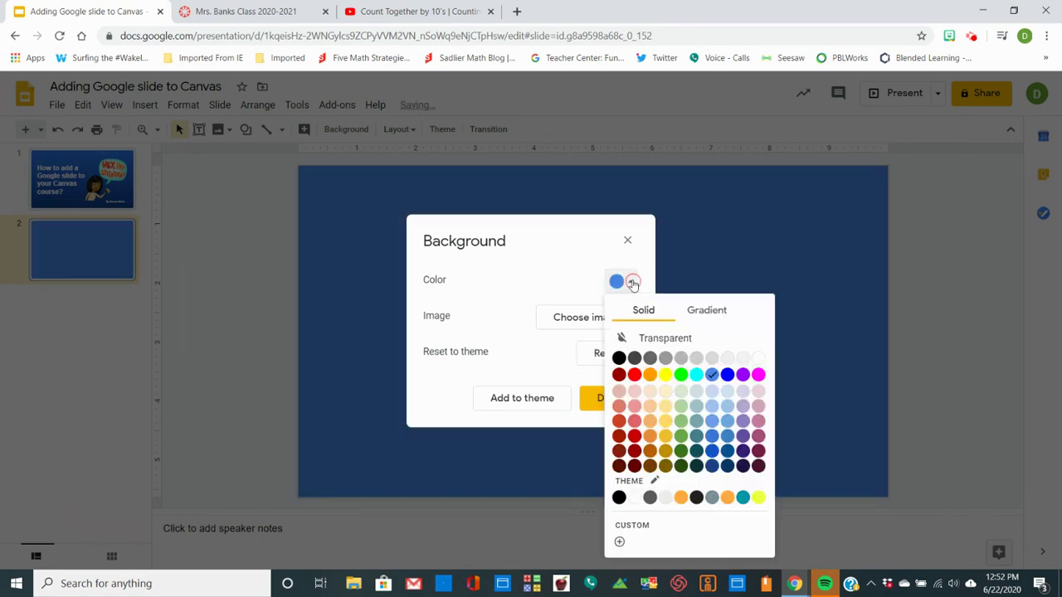
pyautogui.click(758, 359)
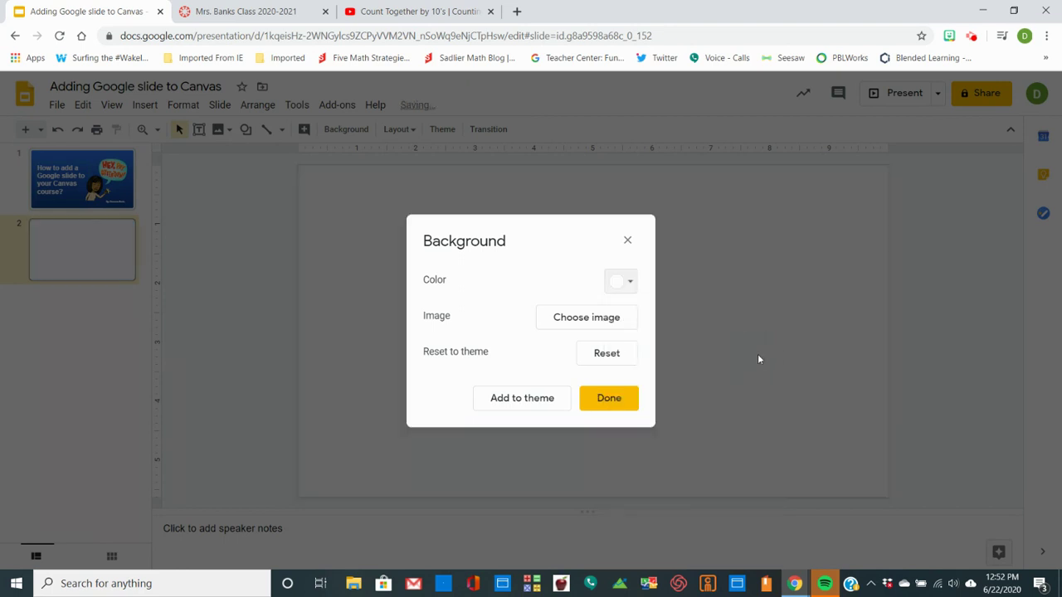
# Step: Set the slide background to the green chalkboard image from a 'transparent blackboard' search
pyautogui.click(599, 318)
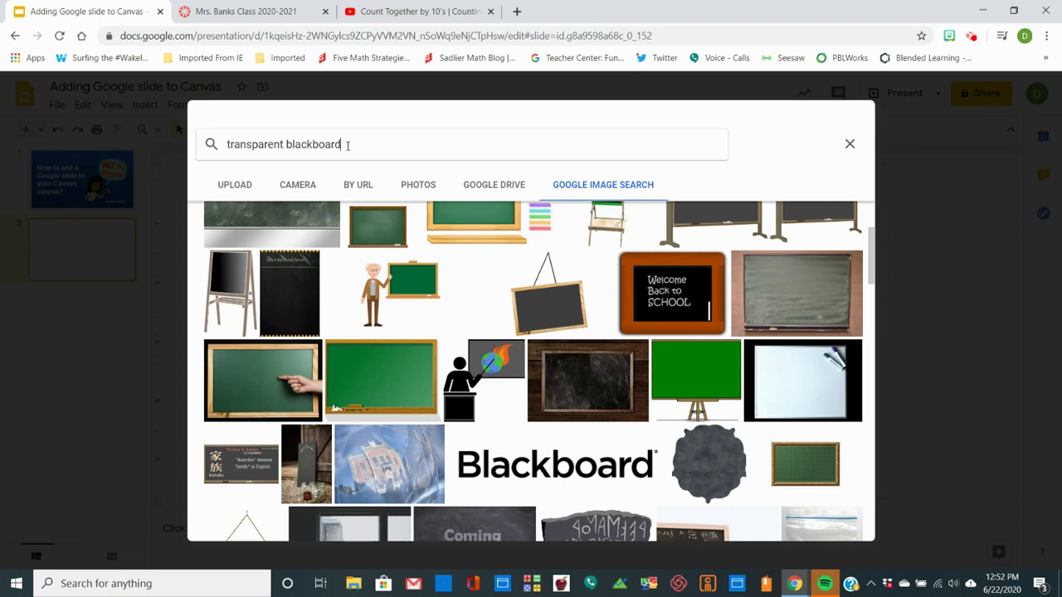
pyautogui.press('Return')
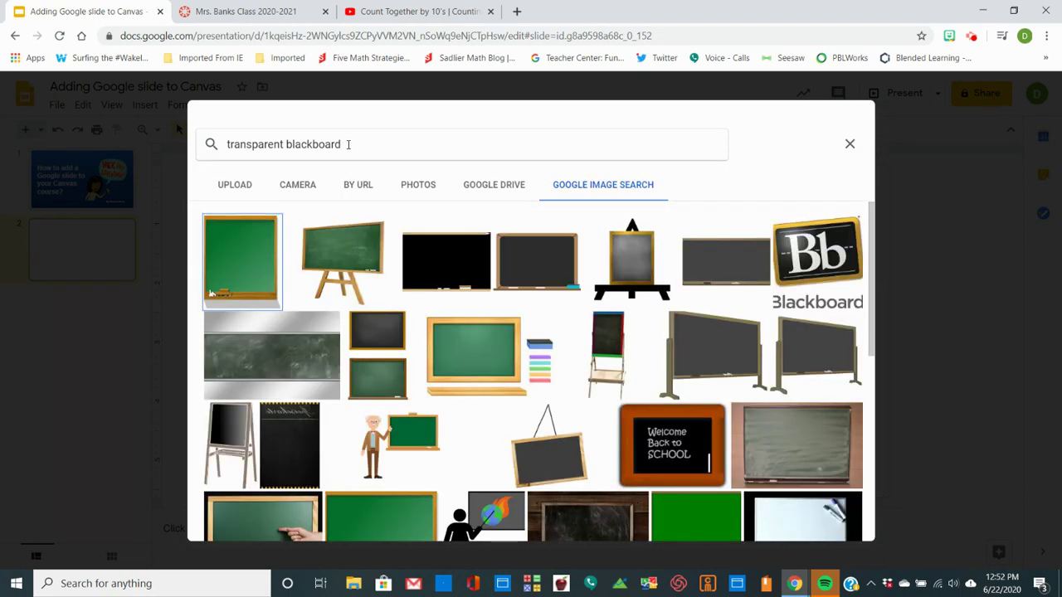
pyautogui.scroll(-1, 874, 321)
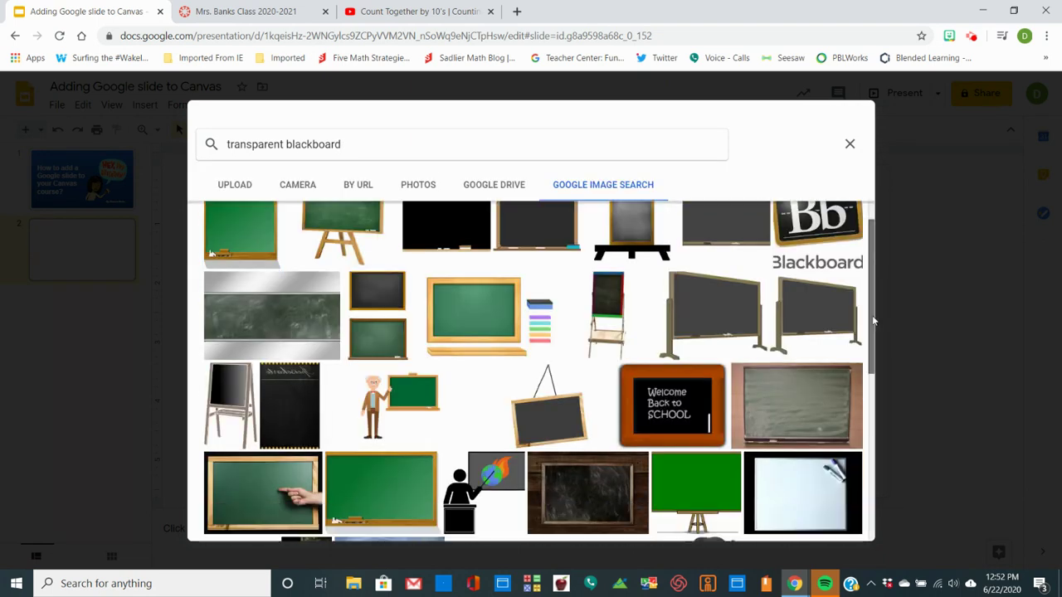
pyautogui.scroll(-3, 875, 365)
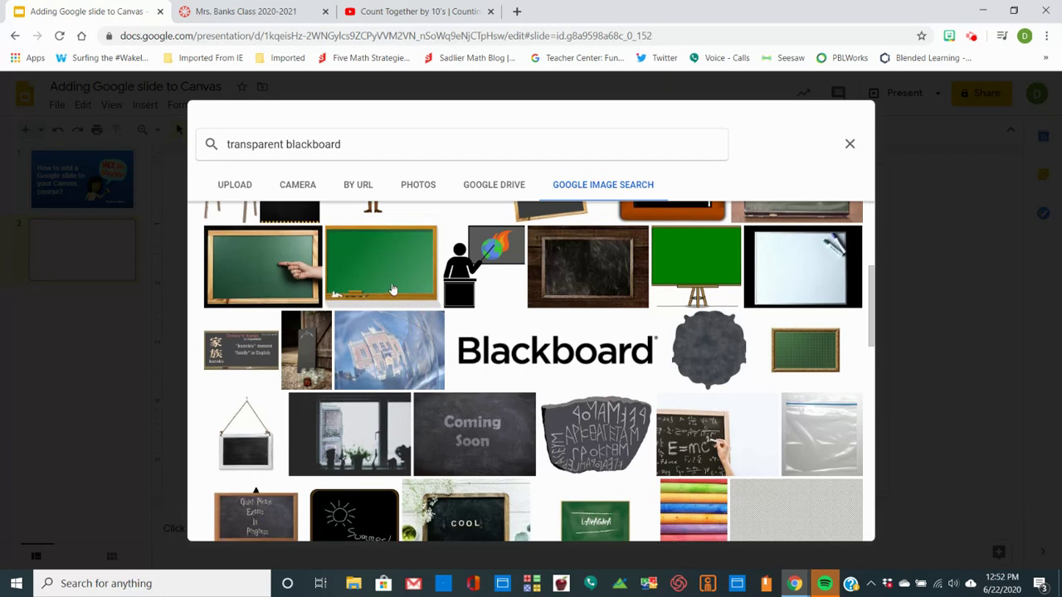
pyautogui.click(394, 289)
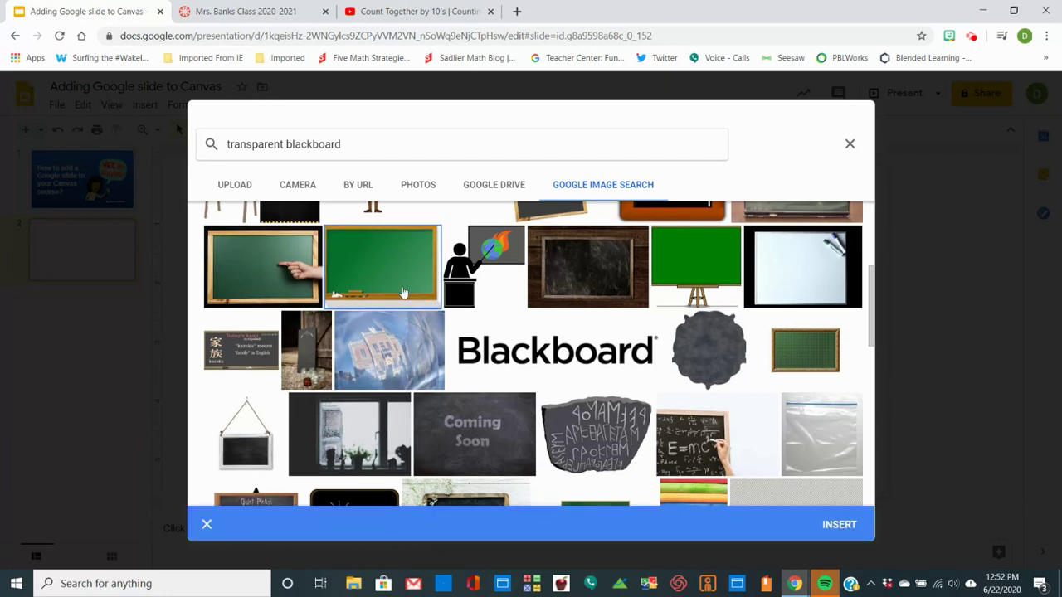
pyautogui.click(839, 525)
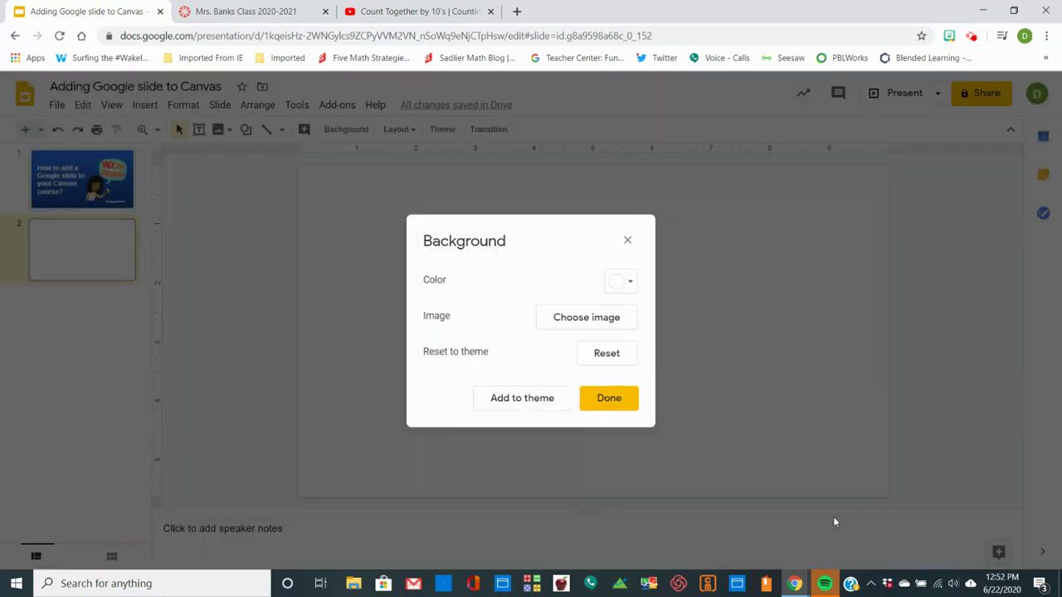
pyautogui.click(608, 400)
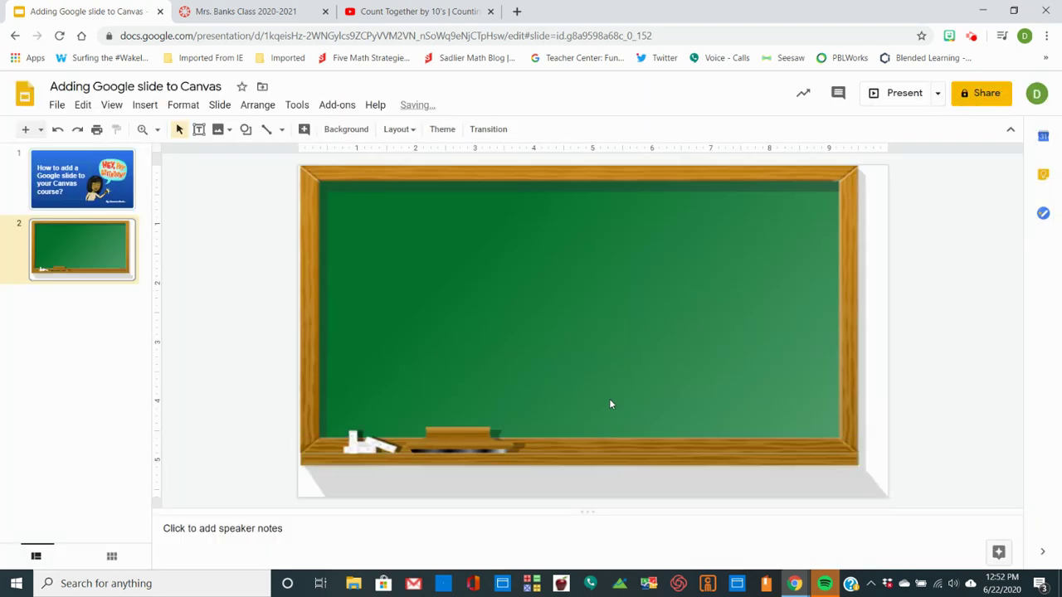
# Step: Draw a text box at the chalkboard's upper left reading 'Monday Assignment:' and select its text
pyautogui.click(143, 105)
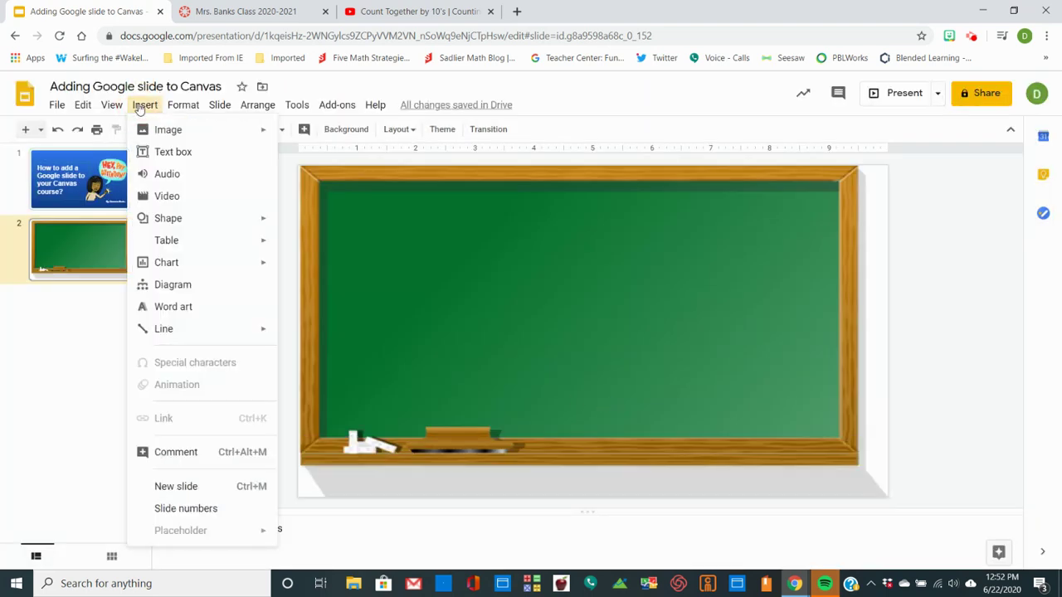
pyautogui.click(170, 153)
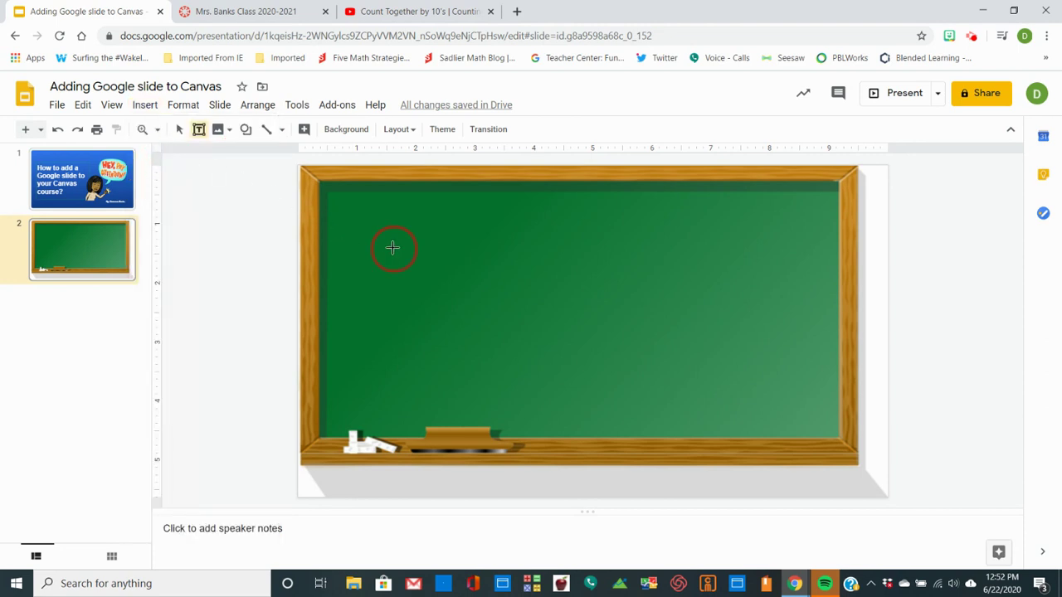
pyautogui.moveTo(394, 249)
pyautogui.mouseDown()
pyautogui.moveTo(791, 295)
pyautogui.moveTo(585, 271)
pyautogui.mouseUp()
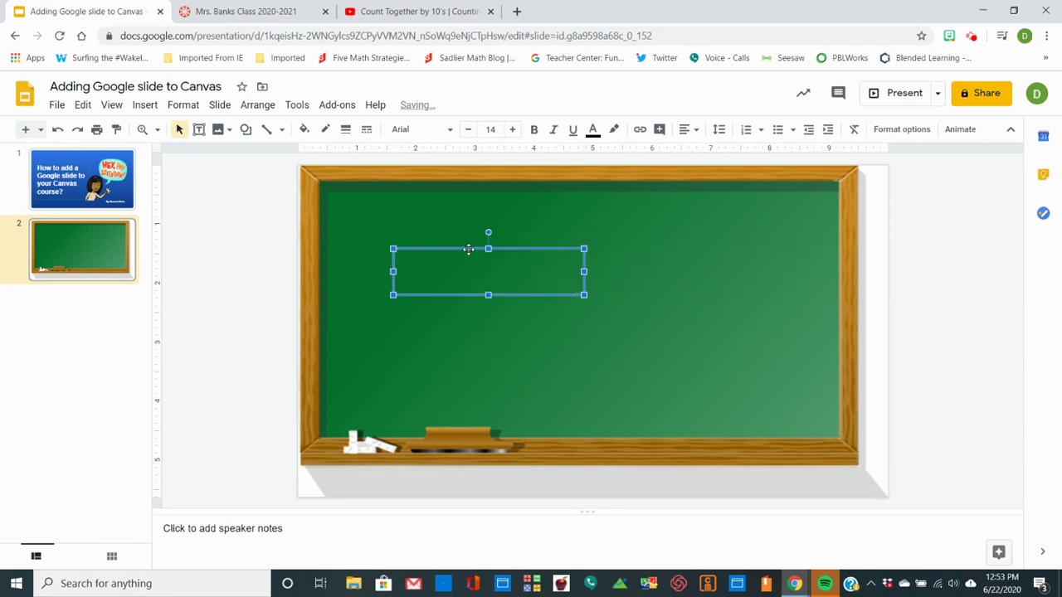
pyautogui.moveTo(440, 249); pyautogui.dragTo(419, 268)
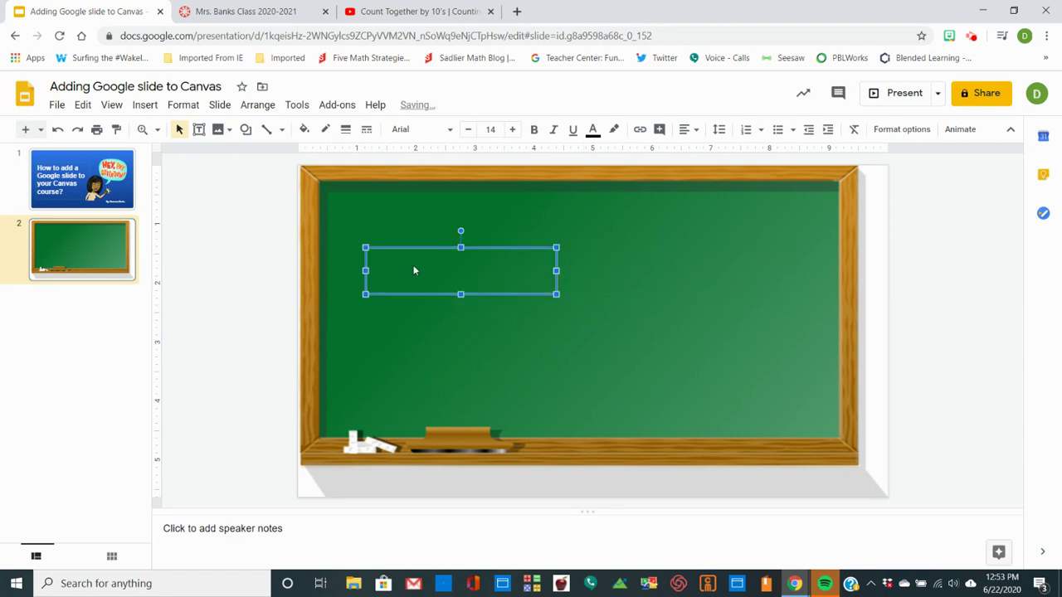
pyautogui.write('Monday Assig')
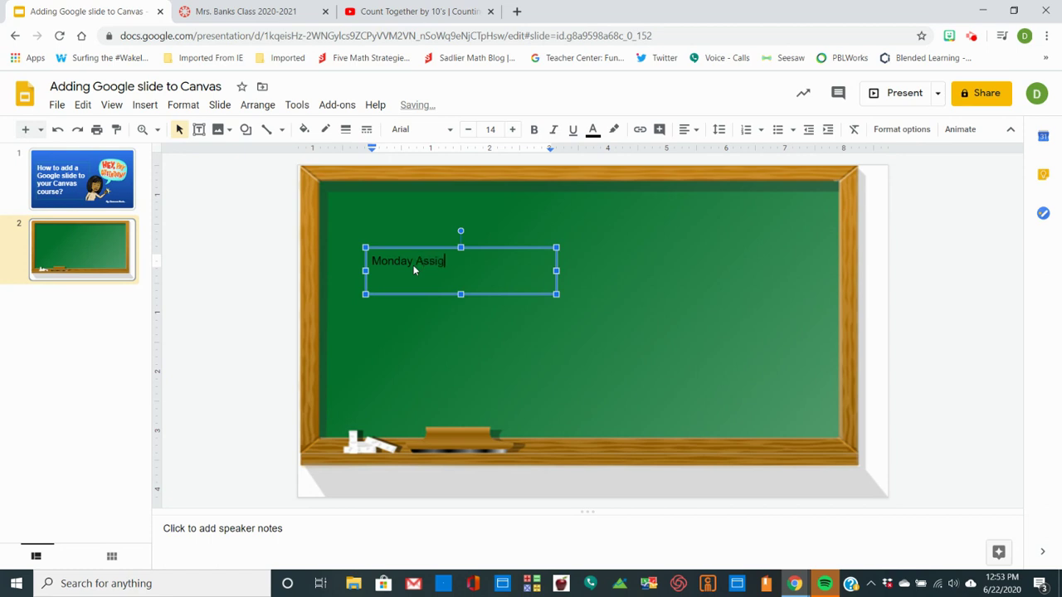
pyautogui.write('nment:')
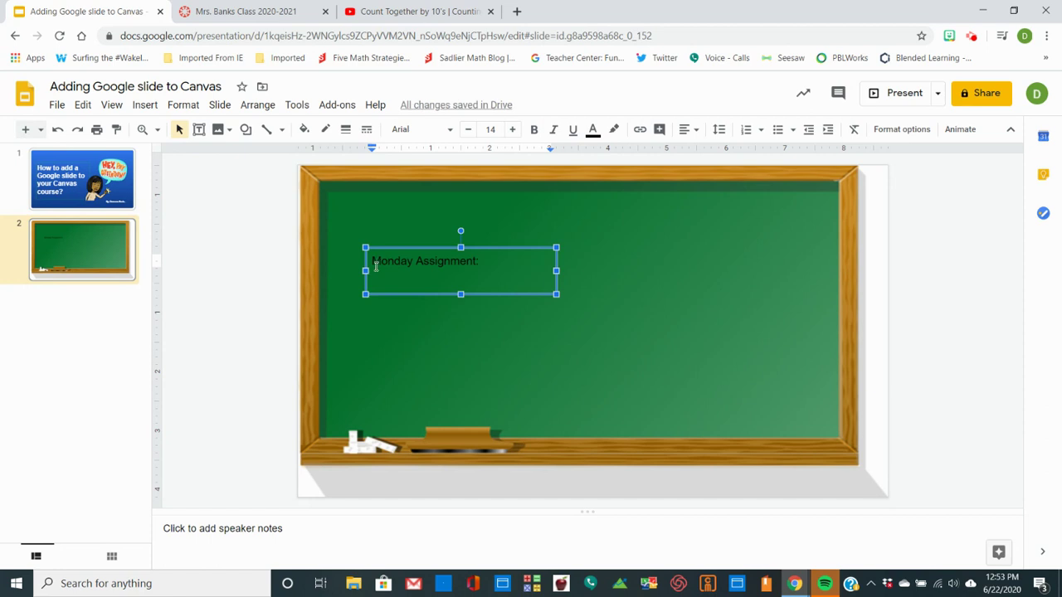
pyautogui.click(378, 265)
pyautogui.moveTo(377, 265); pyautogui.dragTo(486, 264)
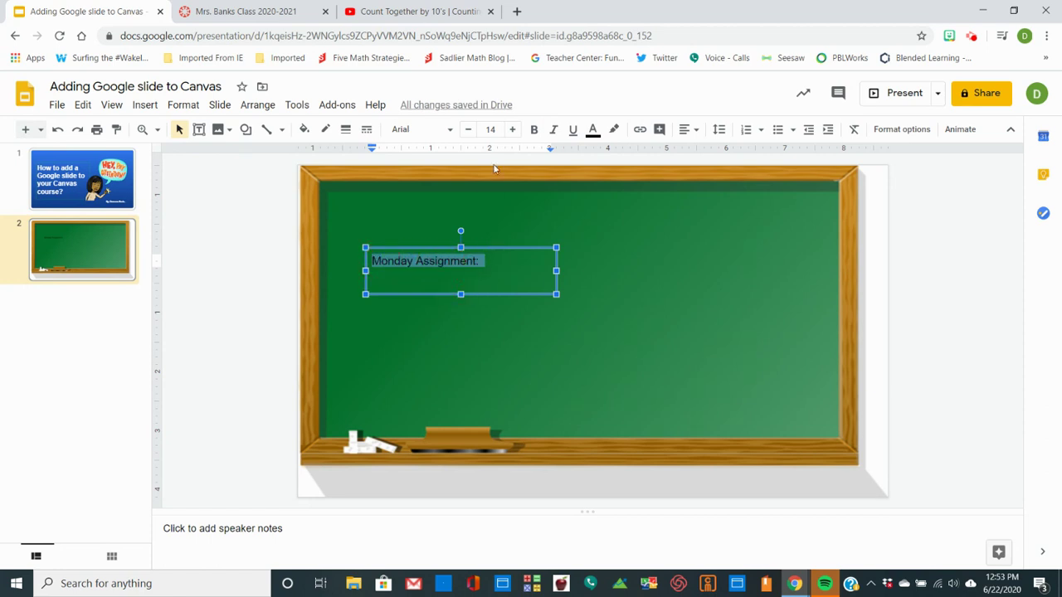
# Step: Make the 'Monday Assignment:' heading bold at font size 21
pyautogui.click(534, 131)
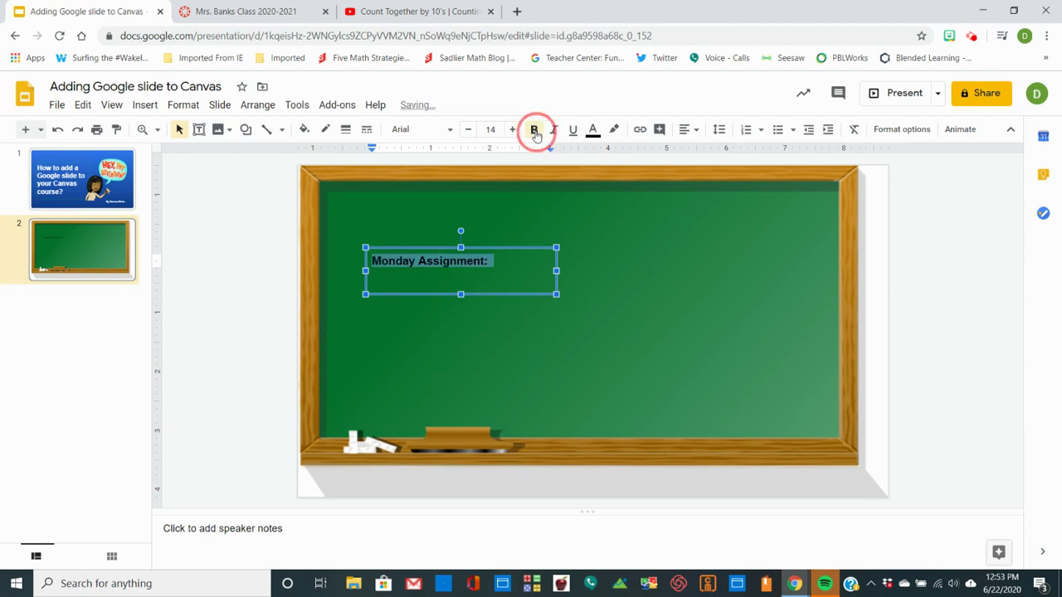
pyautogui.click(513, 130)
pyautogui.click(513, 130)
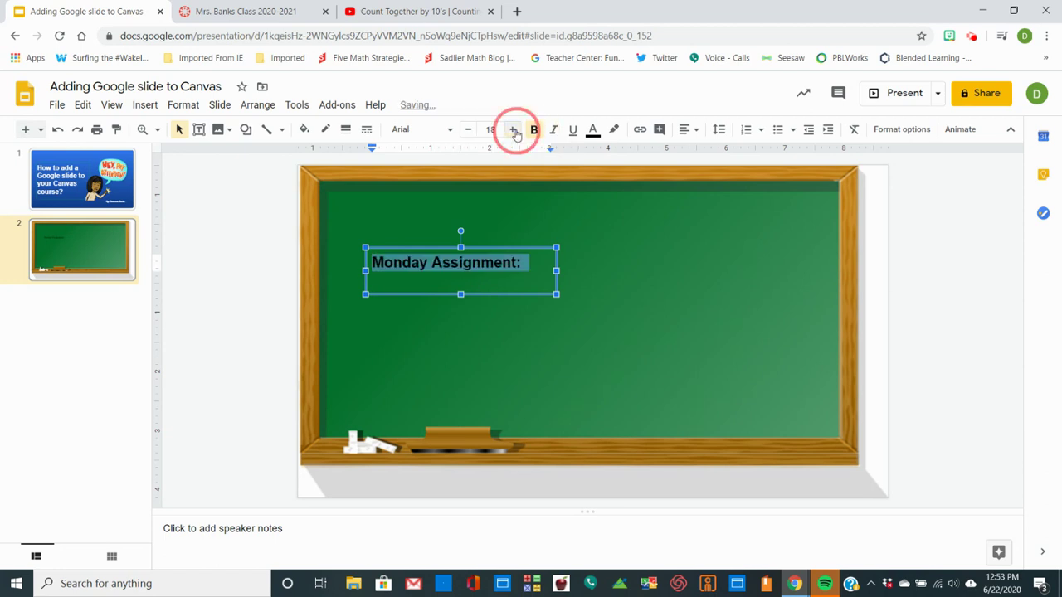
pyautogui.click(513, 130)
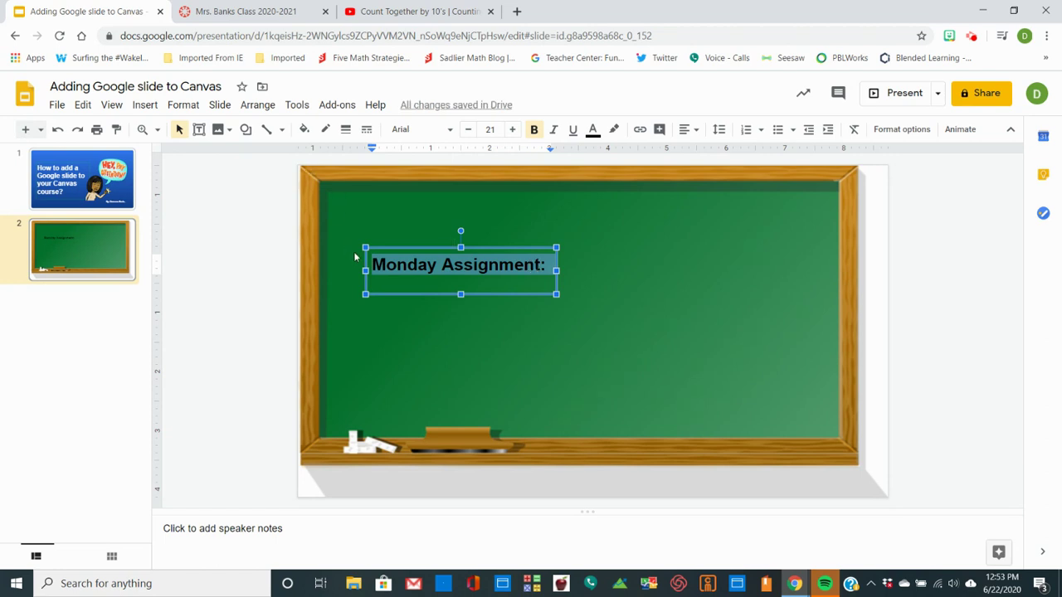
# Step: Fill the Monday text box with white and select the box
pyautogui.click(390, 252)
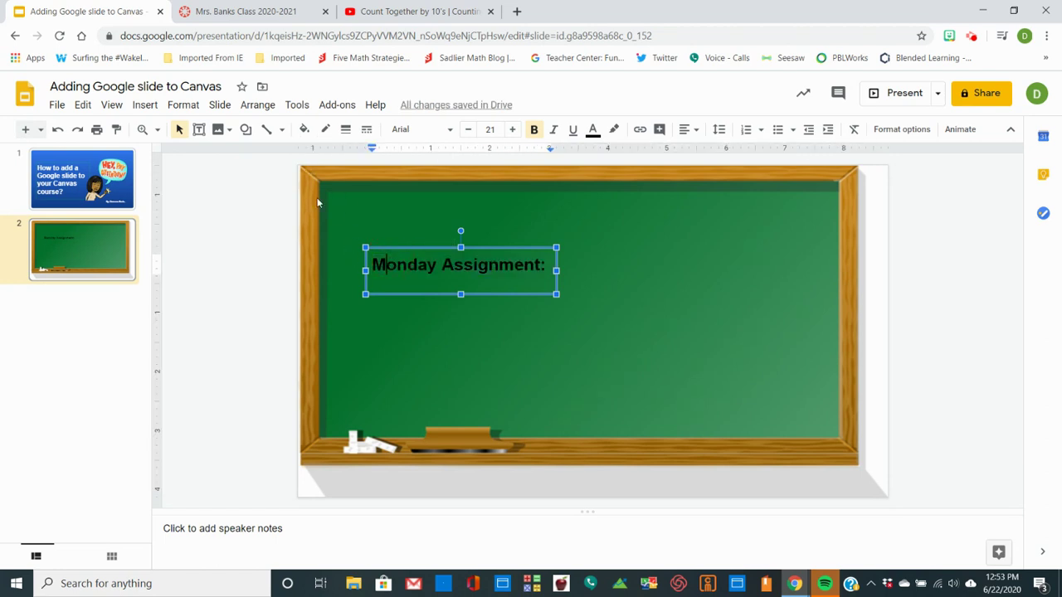
pyautogui.click(303, 131)
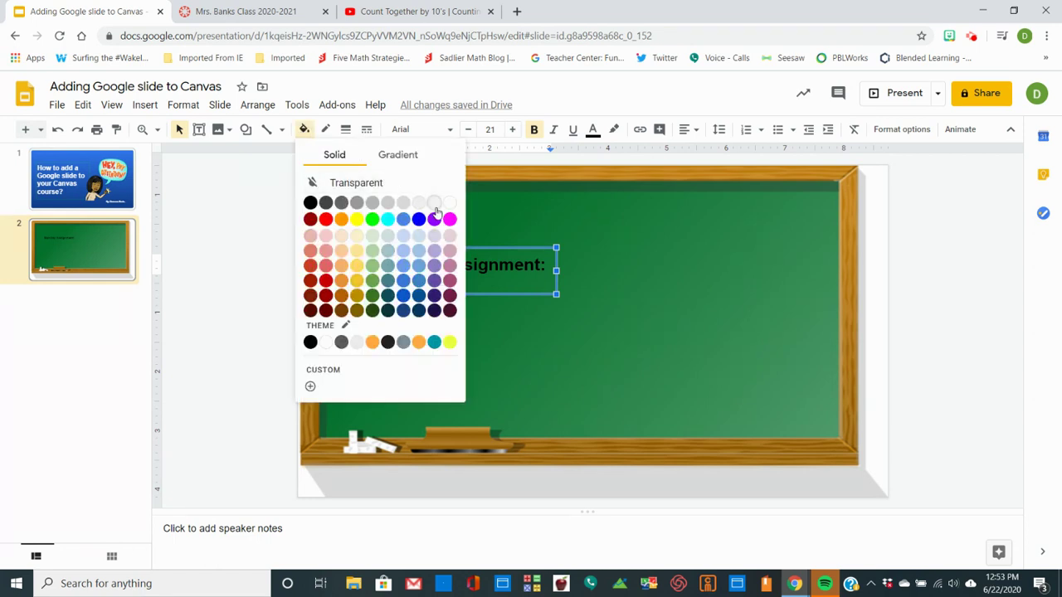
pyautogui.click(432, 208)
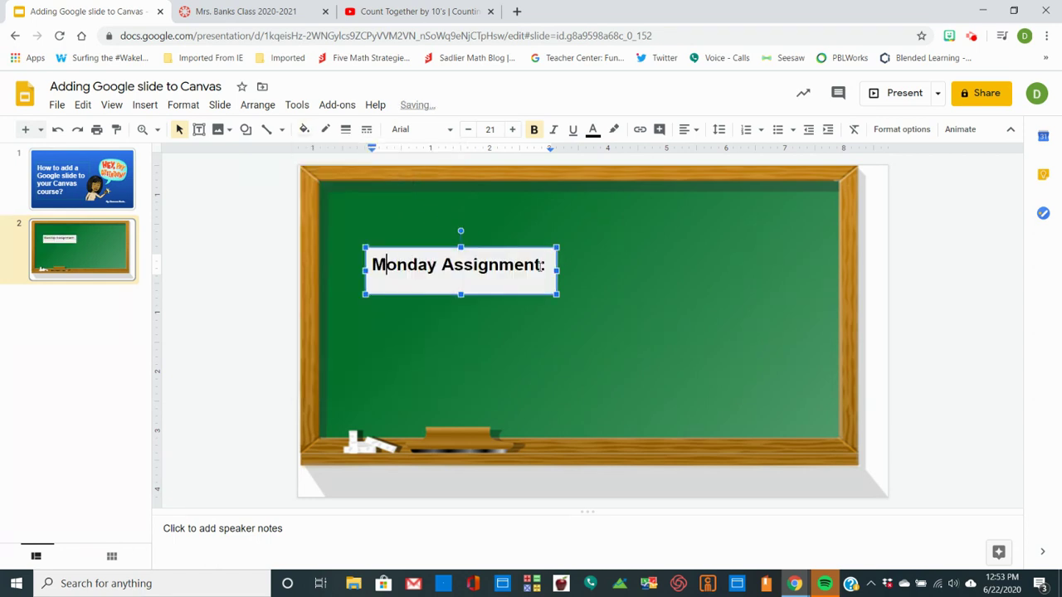
pyautogui.click(425, 253)
# Step: Copy the Monday box and place the pasted duplicate to its right
pyautogui.rightClick(425, 253)
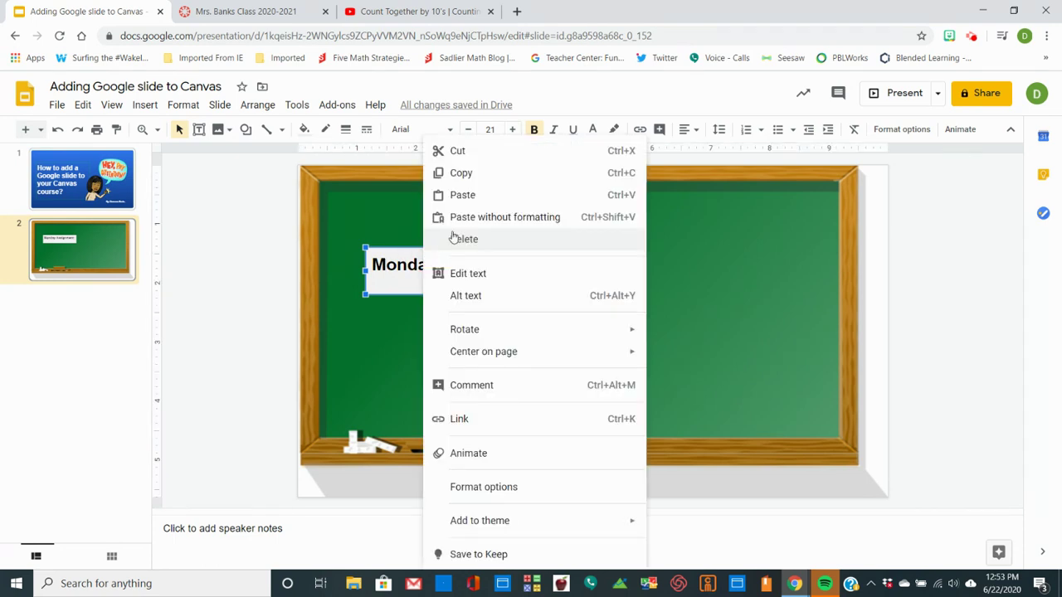
pyautogui.click(465, 174)
pyautogui.rightClick(591, 261)
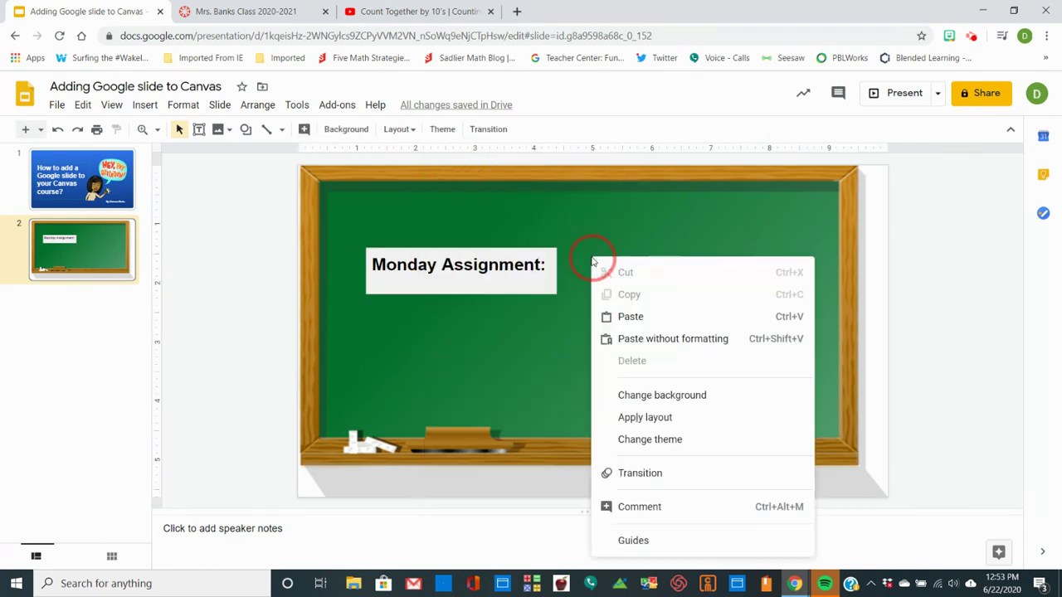
pyautogui.click(626, 315)
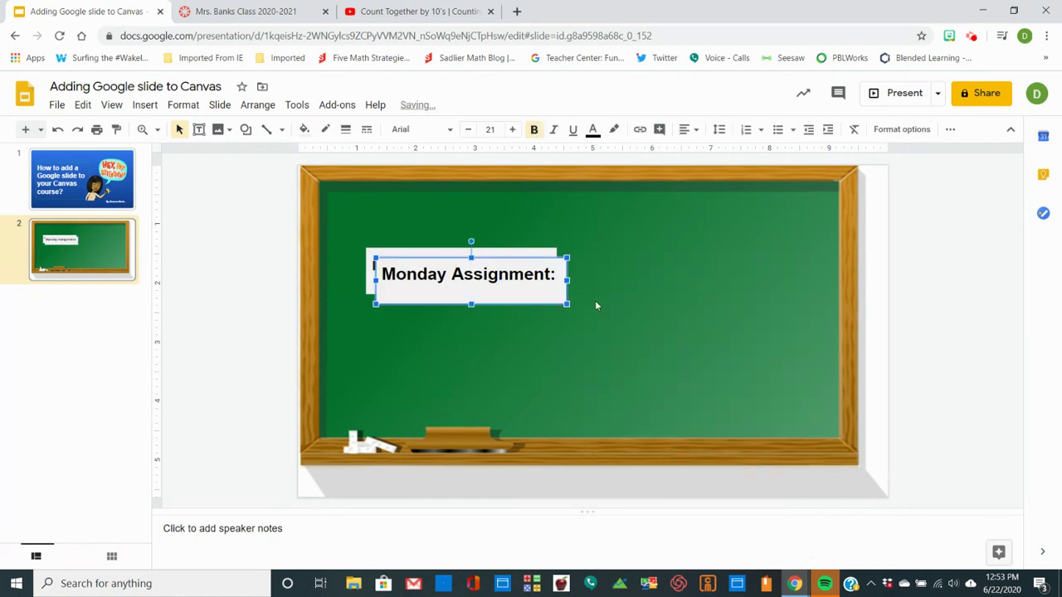
pyautogui.moveTo(421, 253); pyautogui.dragTo(629, 252)
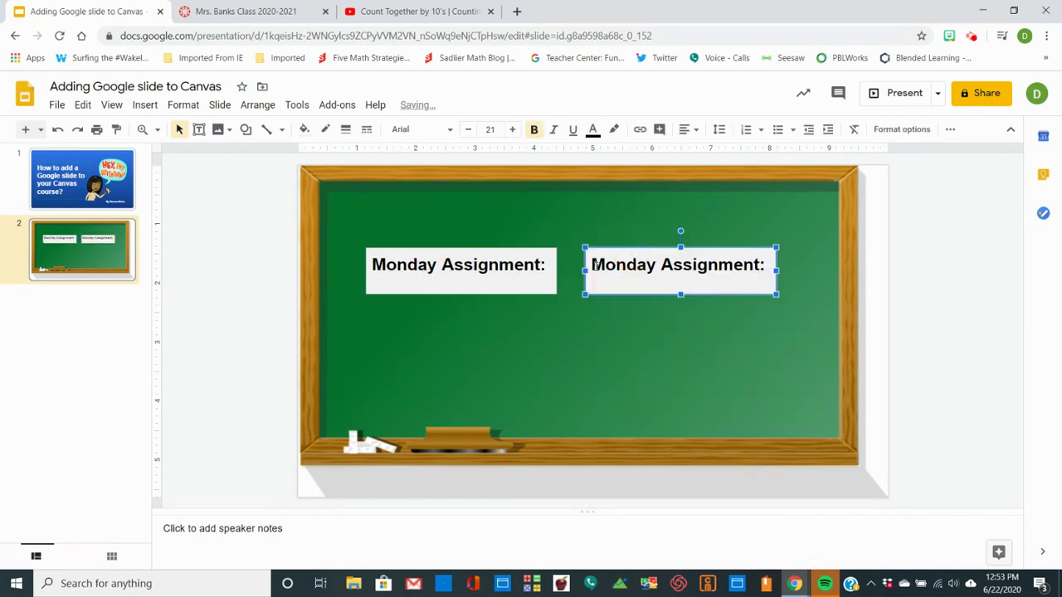
# Step: Change the duplicate's heading to 'Tuesday Assignment:'
pyautogui.moveTo(594, 265); pyautogui.dragTo(654, 264)
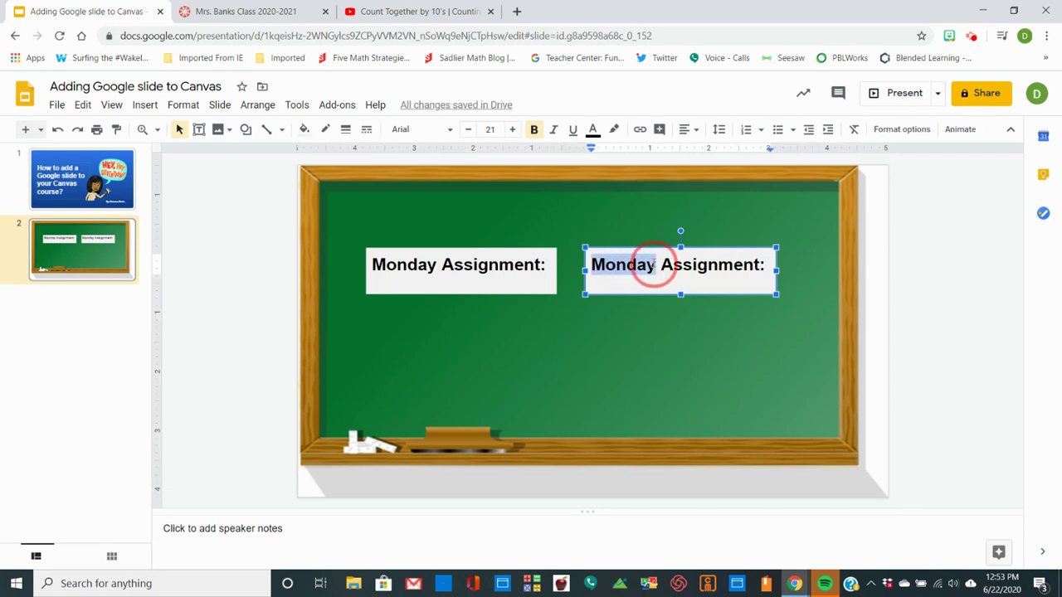
pyautogui.write('T')
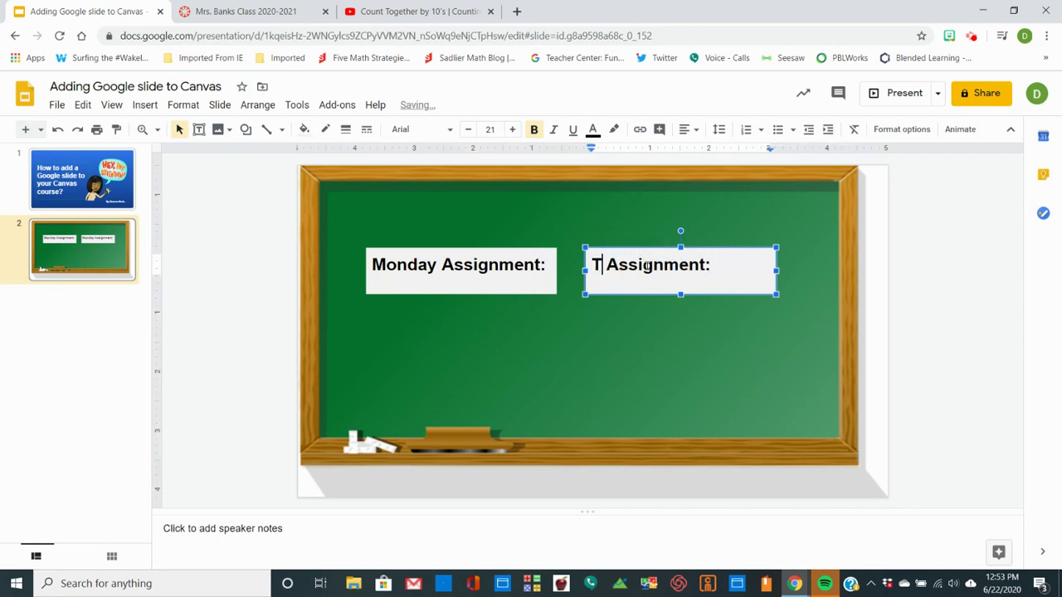
pyautogui.write('uesday')
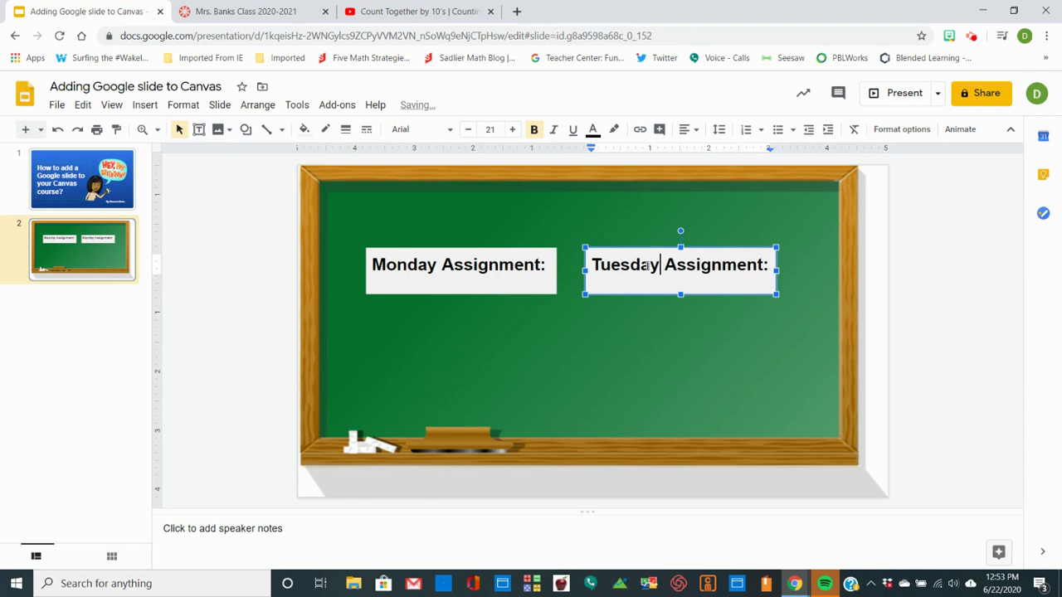
pyautogui.click(608, 336)
# Step: Add a new line under 'Monday Assignment:' and make both boxes equally taller
pyautogui.click(537, 264)
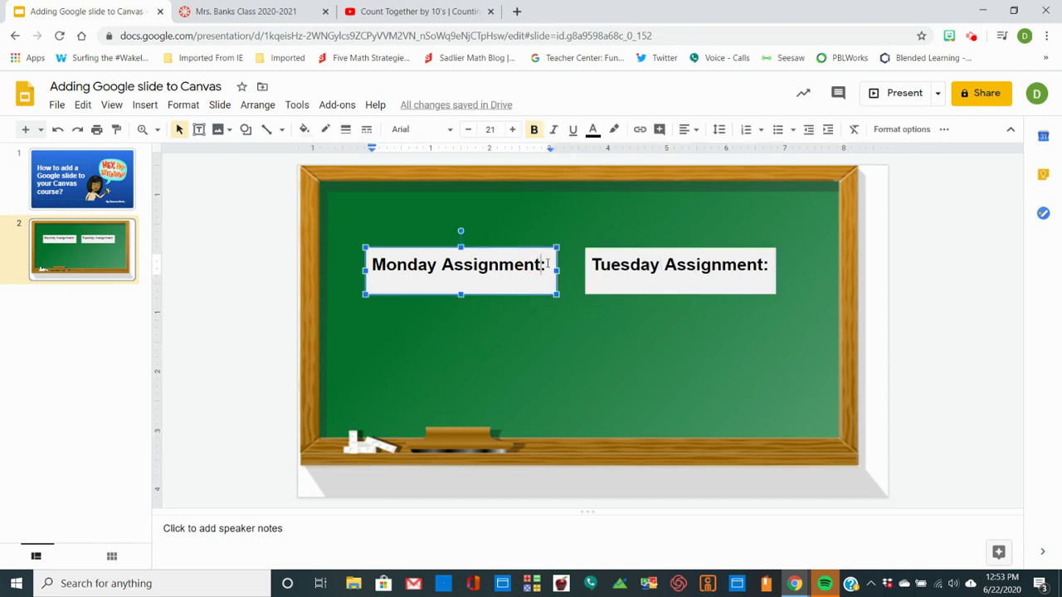
pyautogui.press('Return')
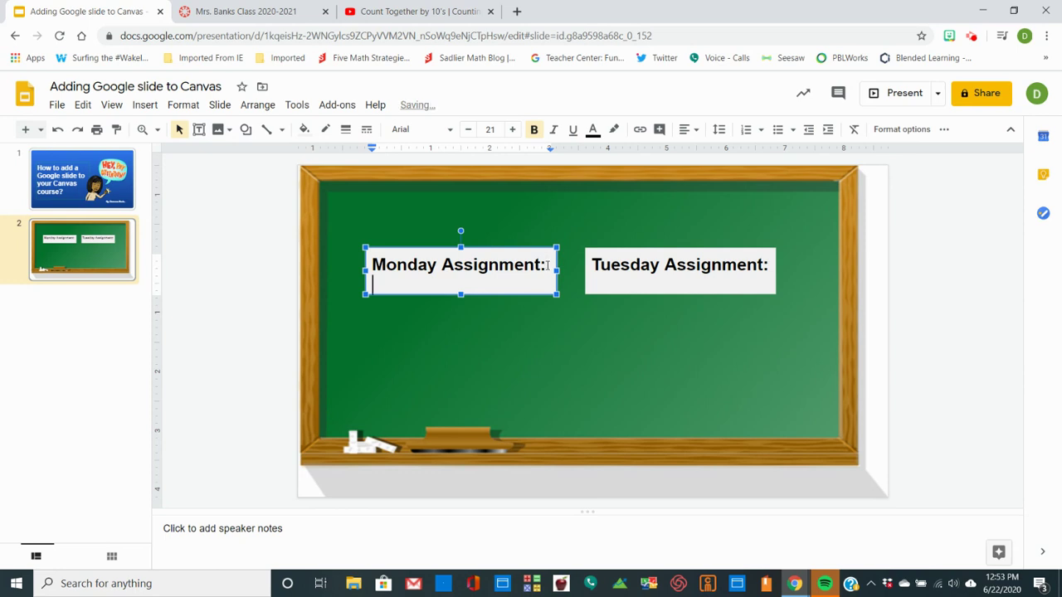
pyautogui.moveTo(460, 294); pyautogui.dragTo(460, 312)
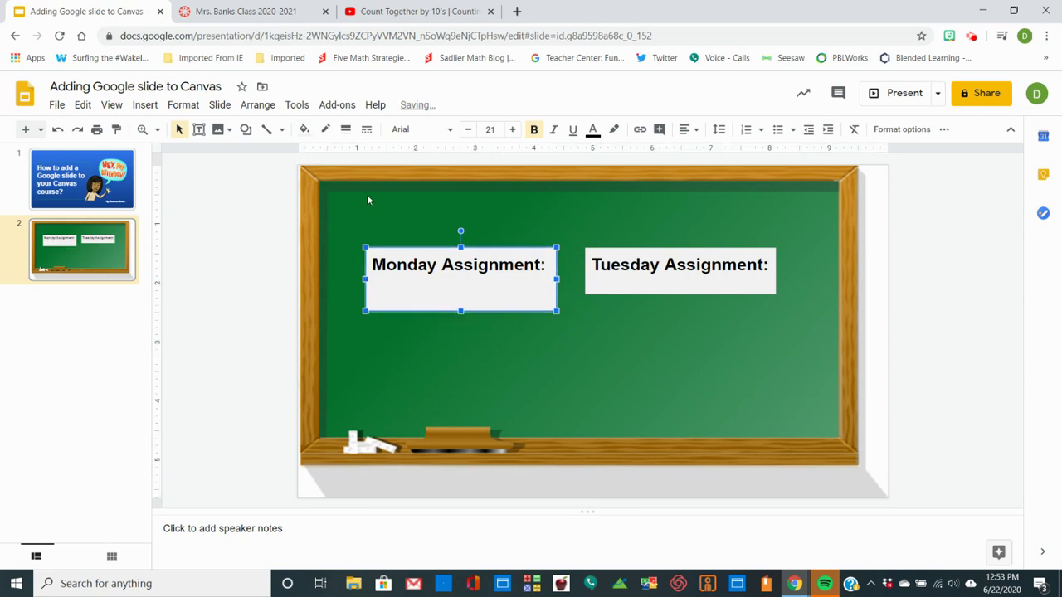
pyautogui.click(765, 265)
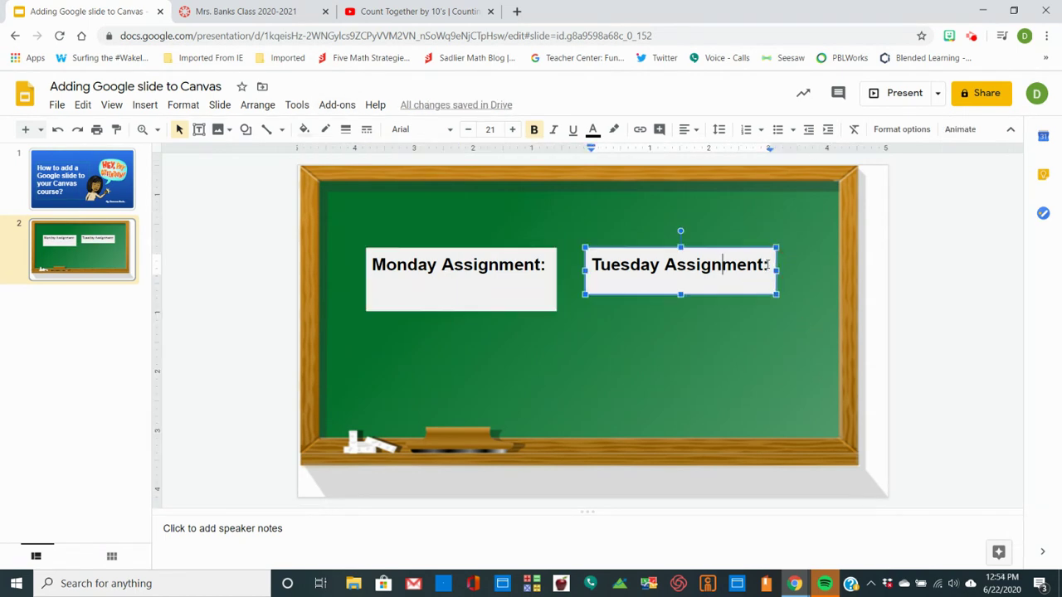
pyautogui.moveTo(680, 294); pyautogui.dragTo(680, 311)
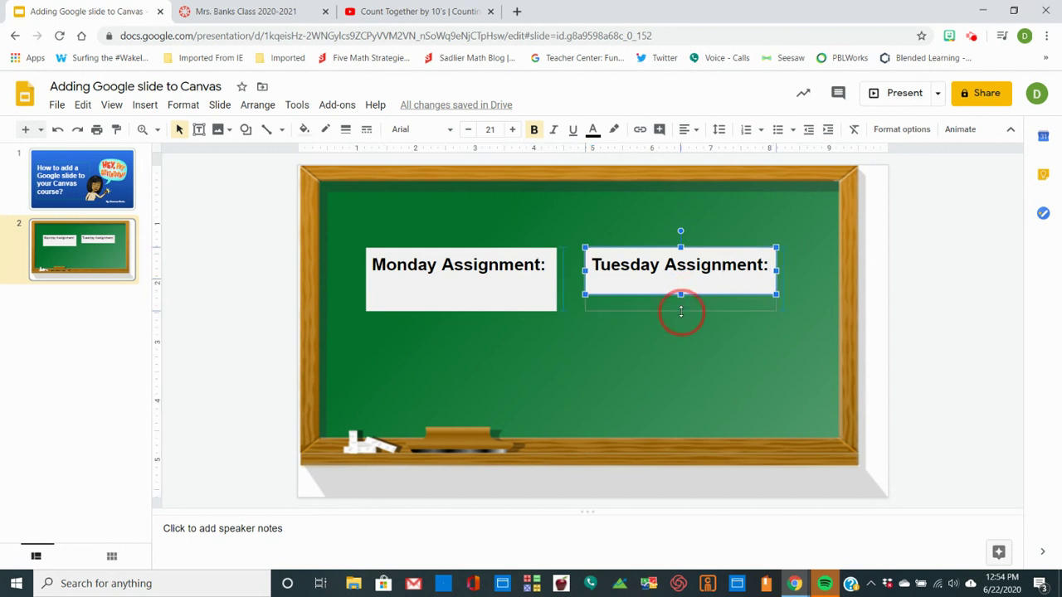
pyautogui.click(490, 286)
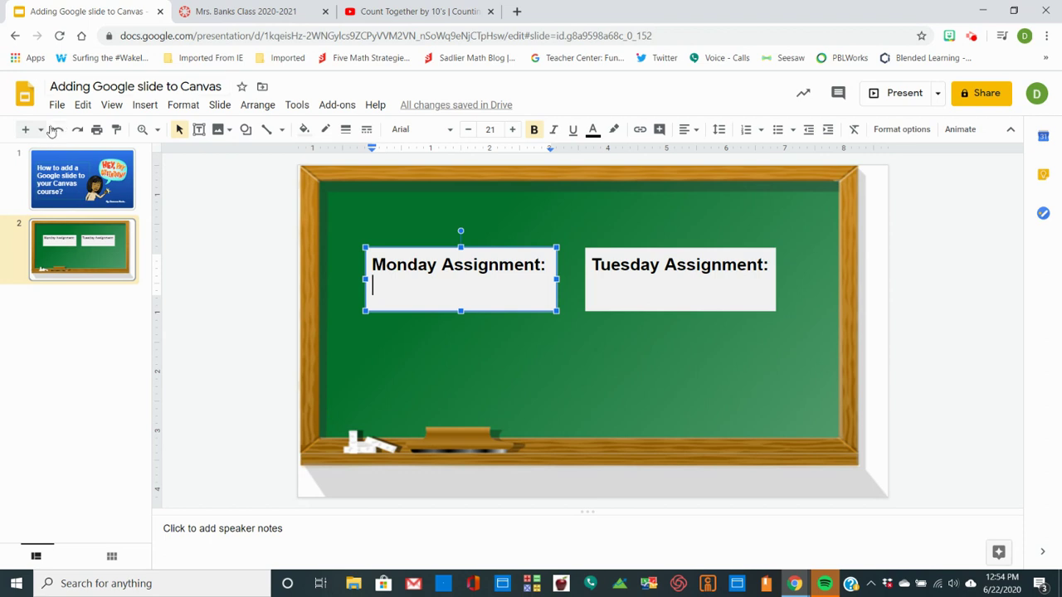
# Step: Start a link in the Monday box and copy the 'Count Together by 10's' video URL
pyautogui.click(142, 105)
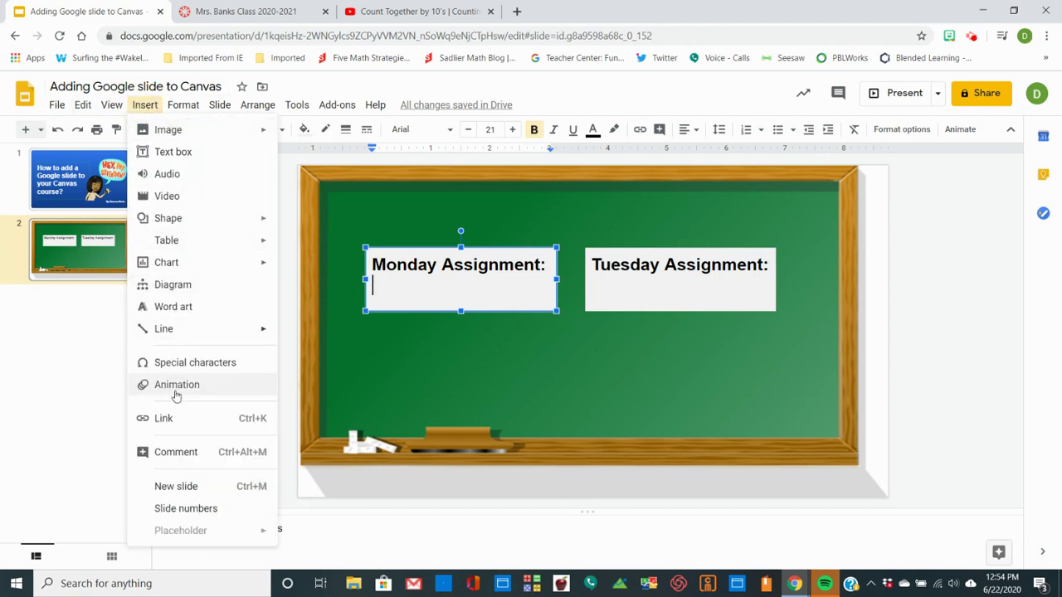
pyautogui.click(180, 424)
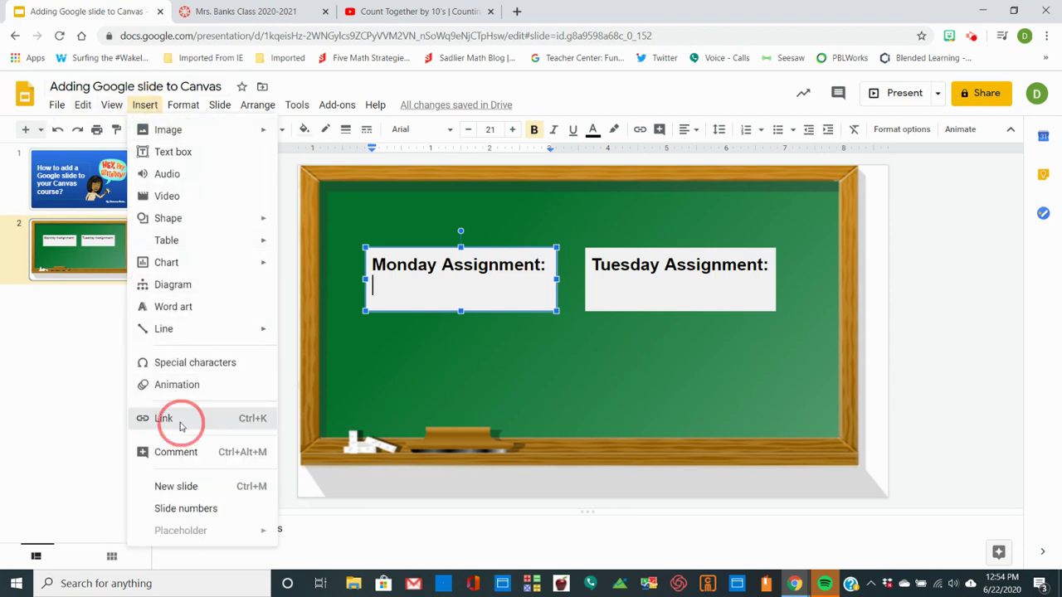
pyautogui.click(386, 14)
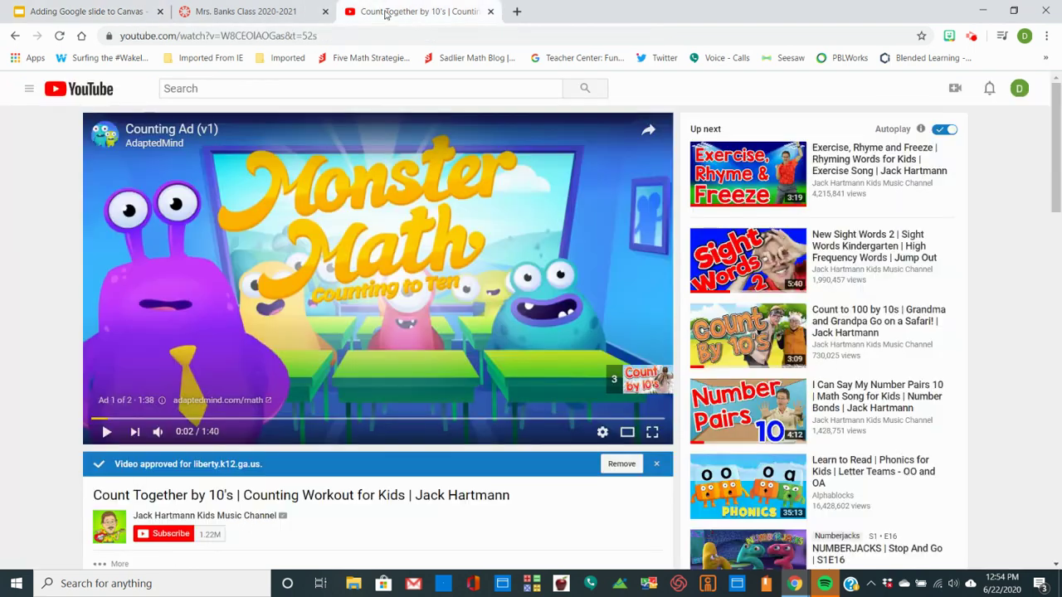
pyautogui.click(182, 36)
pyautogui.rightClick(185, 37)
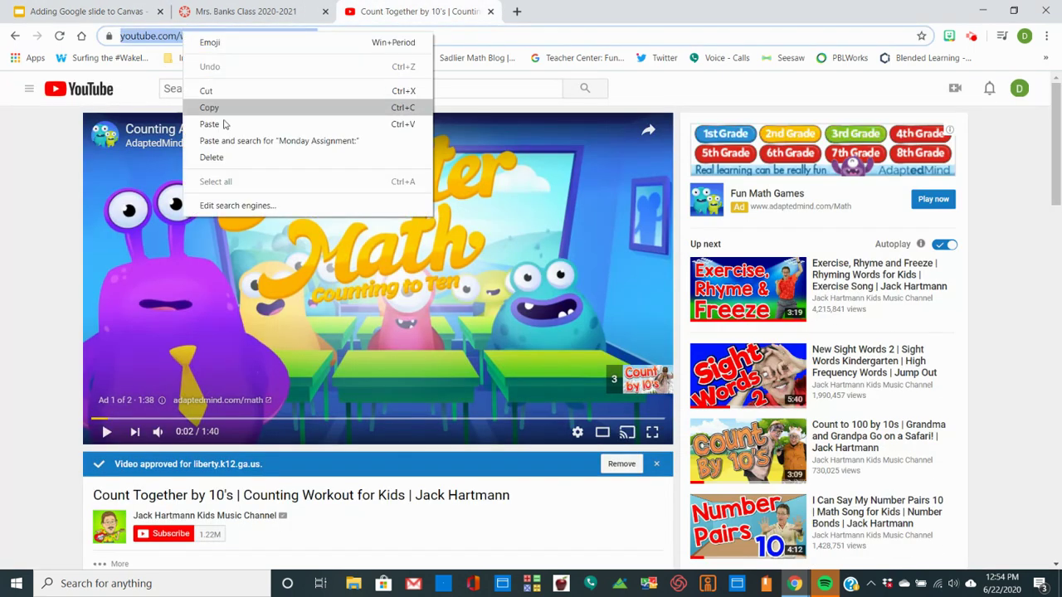
pyautogui.click(292, 107)
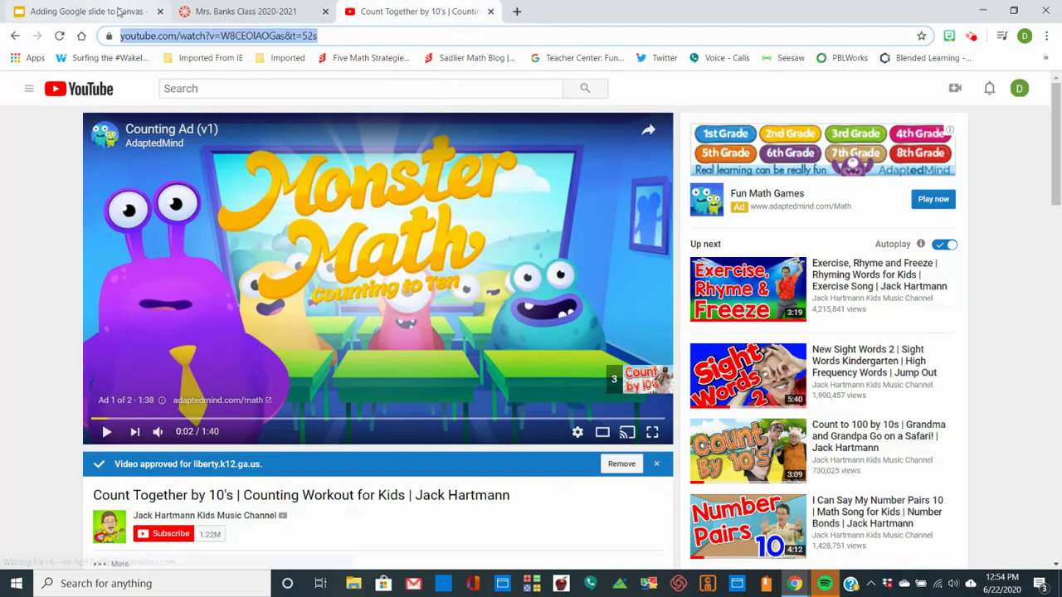
# Step: Link 'Practice counting by 10' to the pasted video URL and heighten the Monday box
pyautogui.click(87, 11)
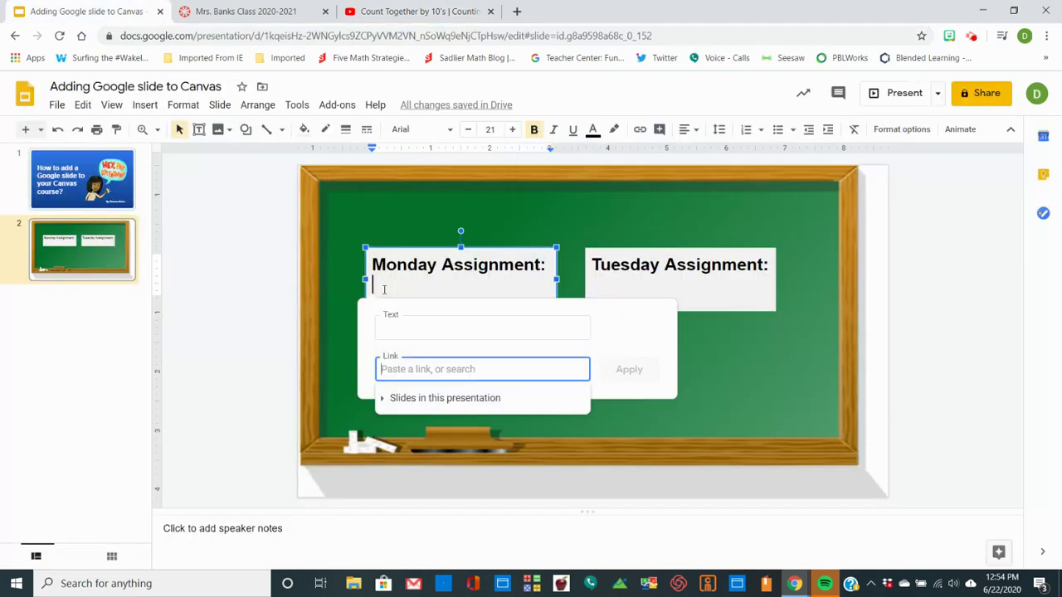
pyautogui.rightClick(389, 371)
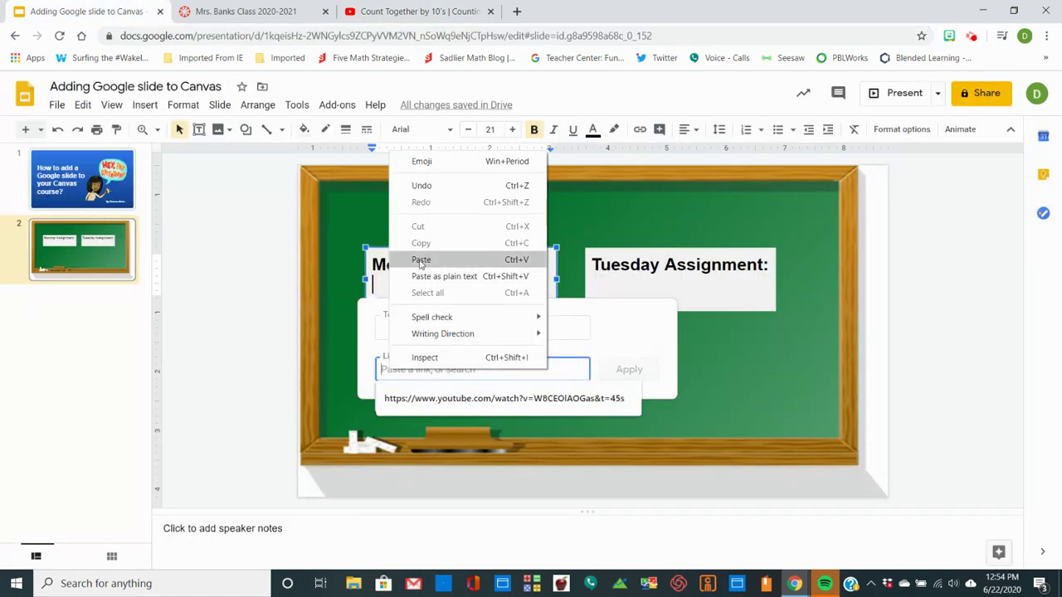
pyautogui.click(420, 260)
pyautogui.click(423, 330)
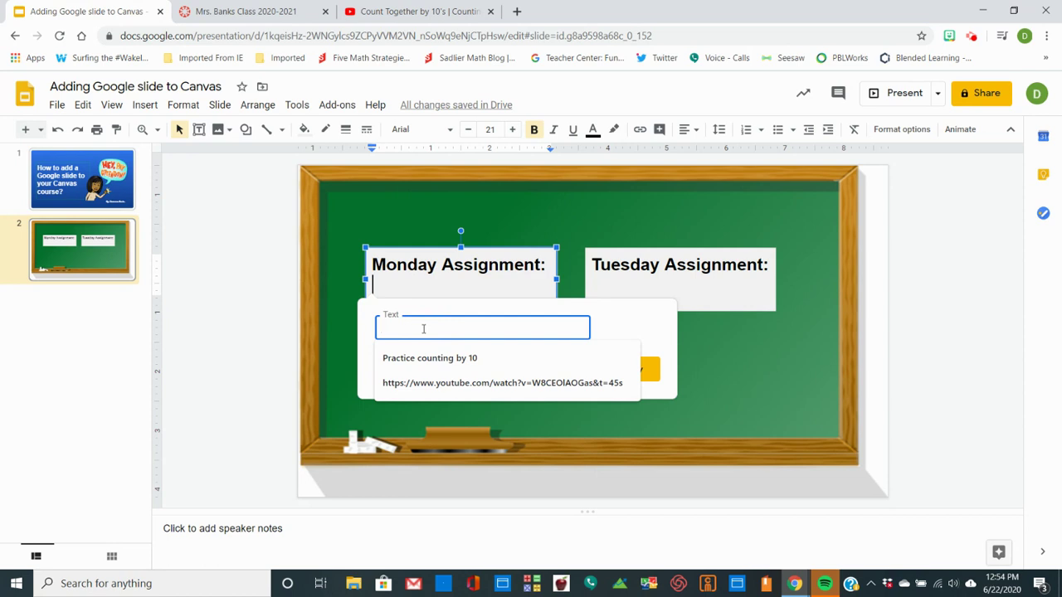
pyautogui.click(426, 357)
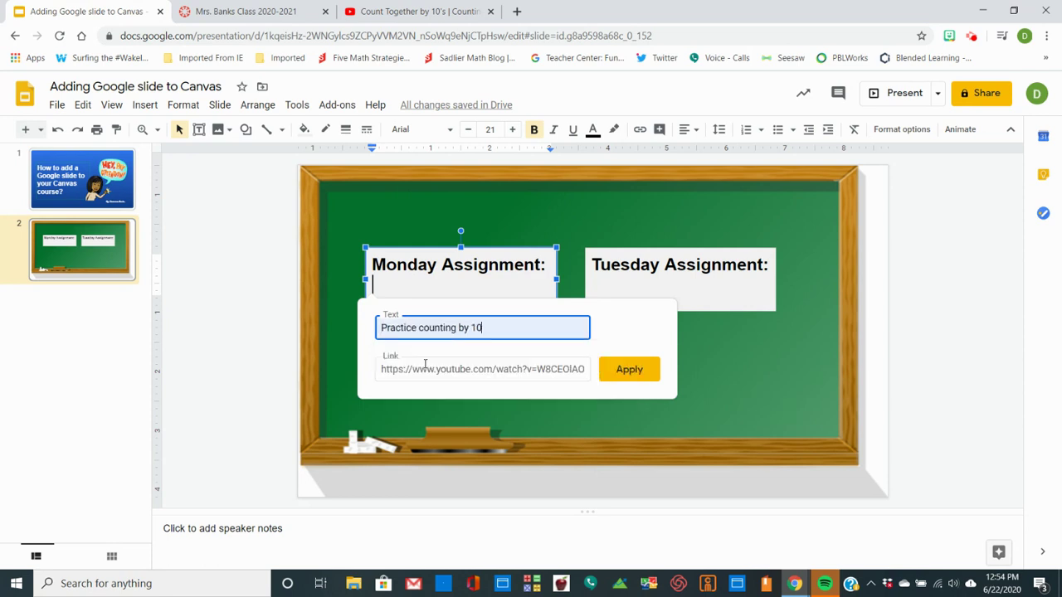
pyautogui.click(637, 373)
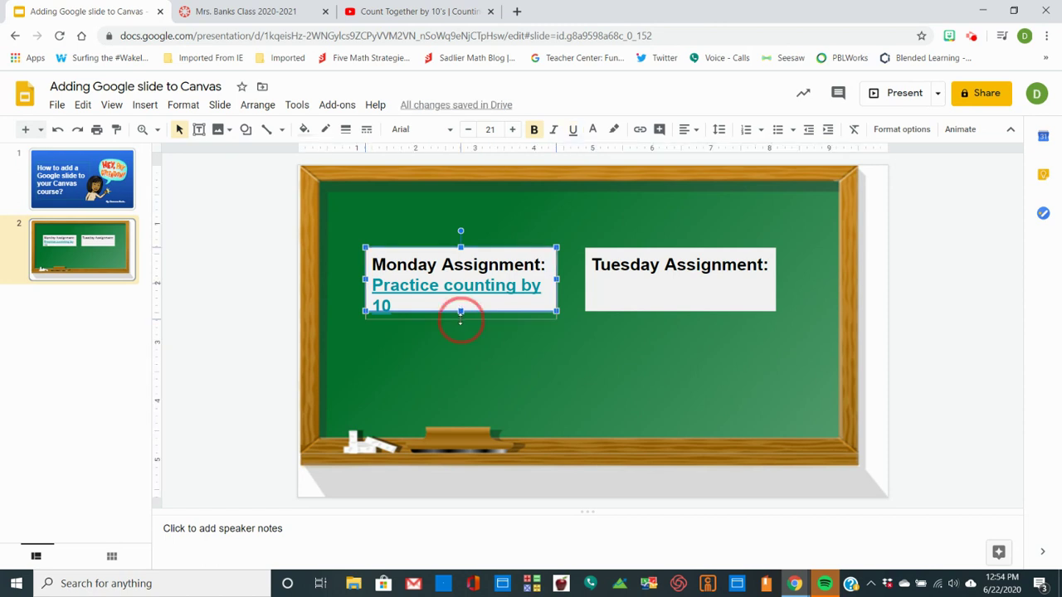
pyautogui.moveTo(460, 312); pyautogui.dragTo(460, 319)
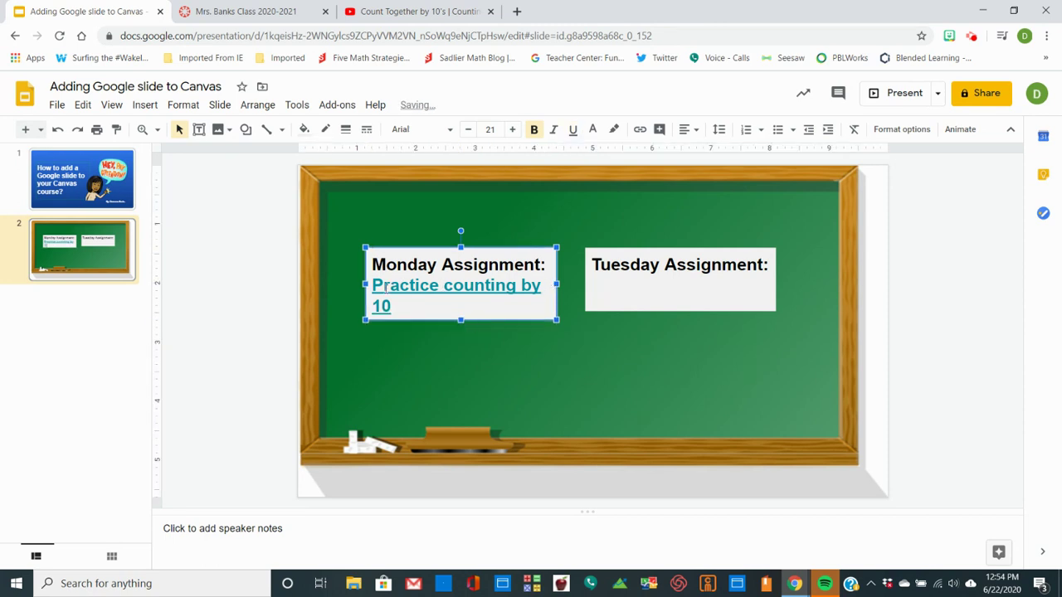
# Step: Reduce the 'Practice counting by 10' link text to size 18
pyautogui.moveTo(385, 286); pyautogui.dragTo(427, 307)
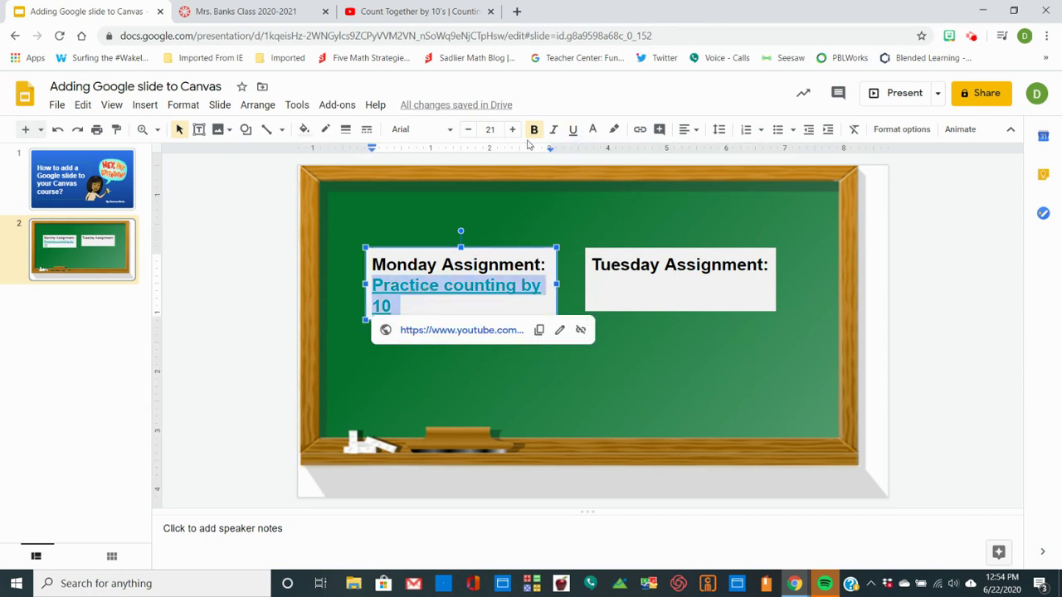
pyautogui.click(467, 131)
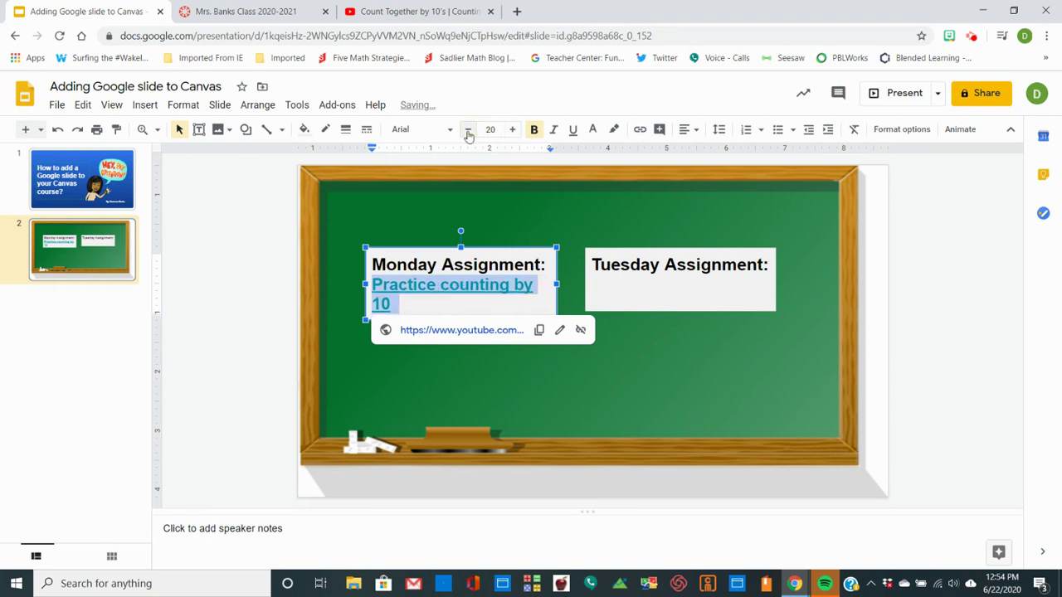
pyautogui.click(467, 130)
pyautogui.click(468, 130)
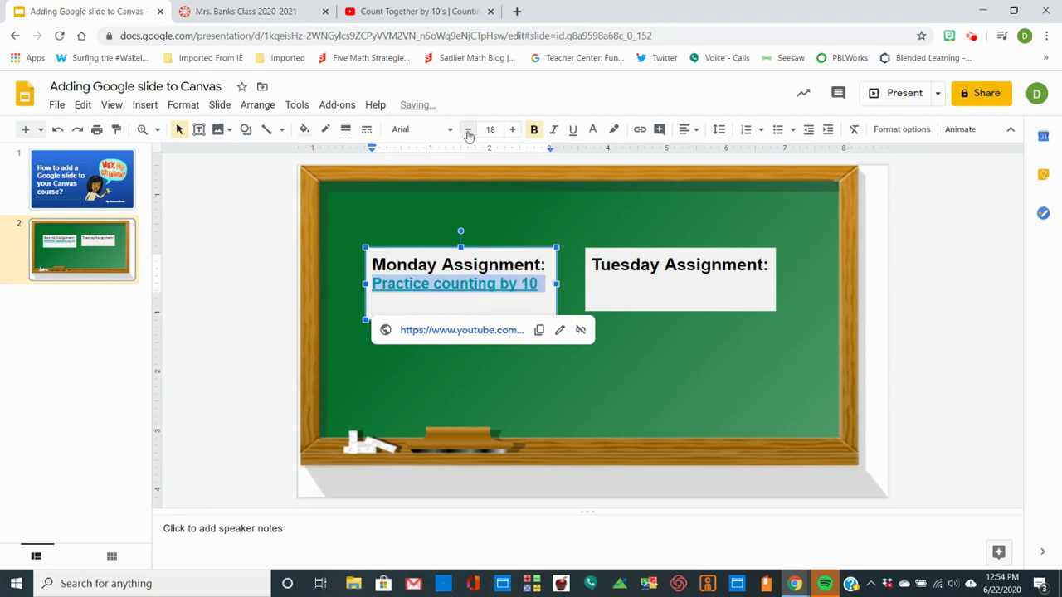
pyautogui.click(633, 352)
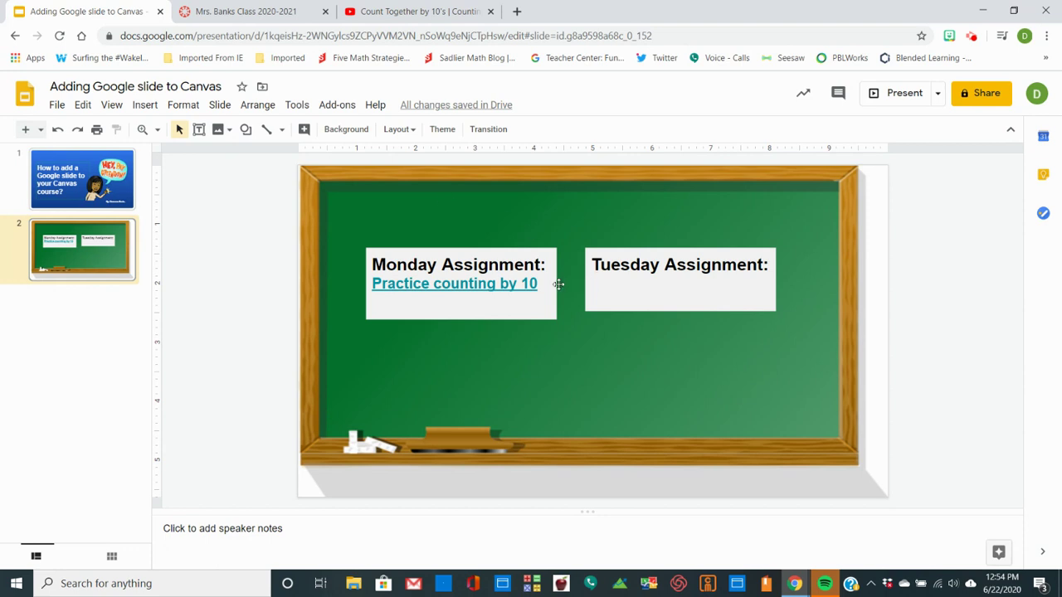
# Step: Publish the deck to the web as an embed that auto-starts and loops
pyautogui.click(56, 104)
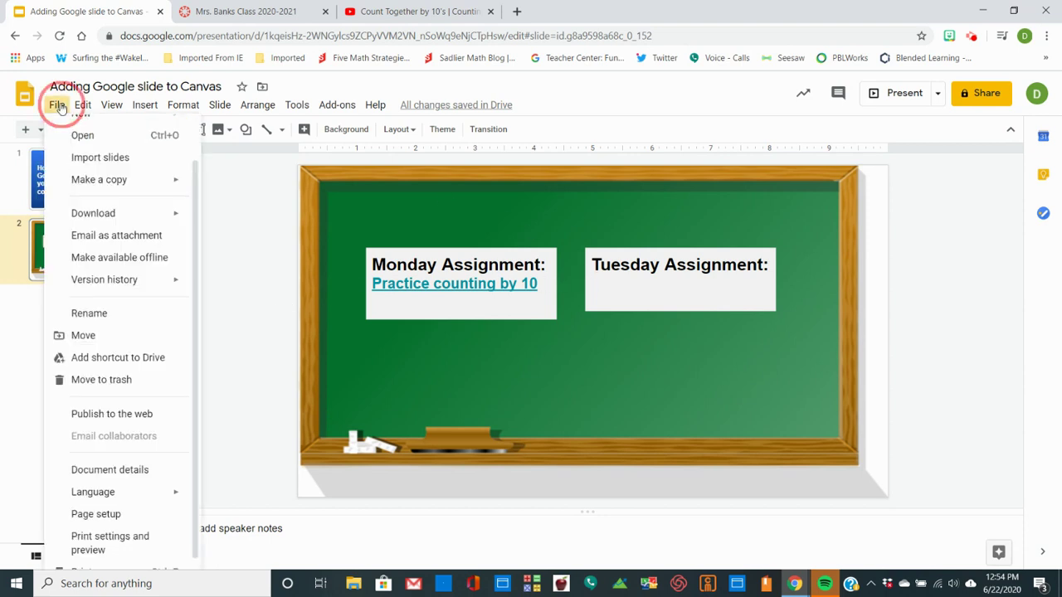
pyautogui.click(145, 421)
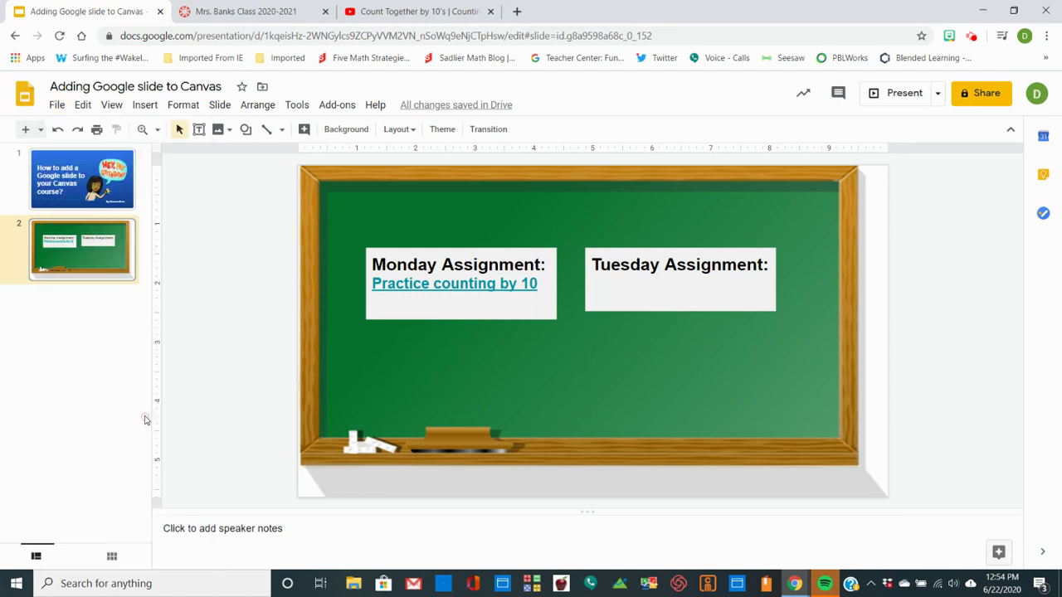
pyautogui.click(495, 281)
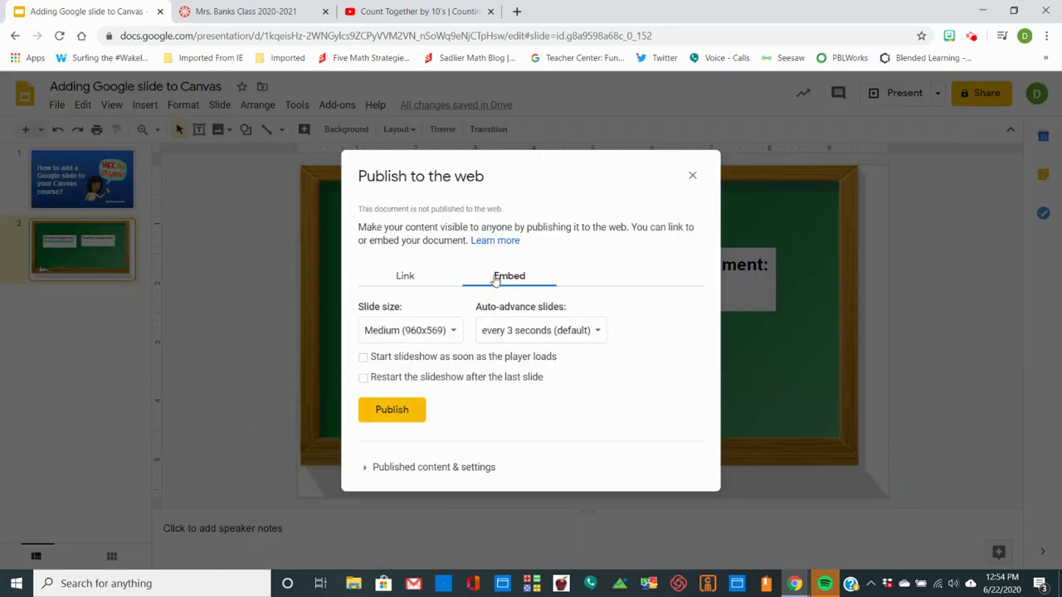
pyautogui.click(364, 359)
pyautogui.click(366, 381)
pyautogui.click(401, 417)
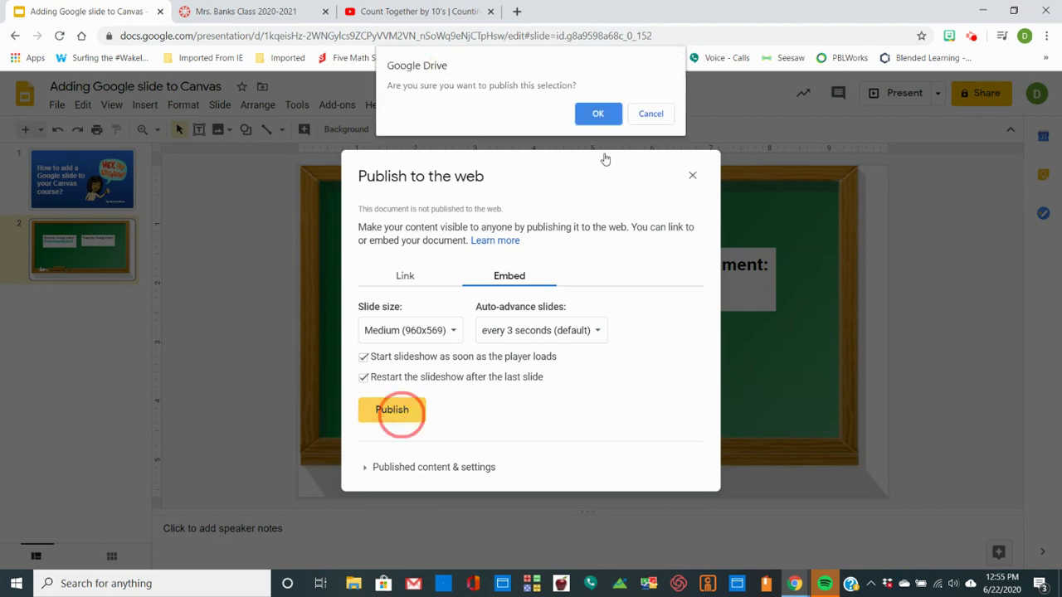
pyautogui.click(600, 114)
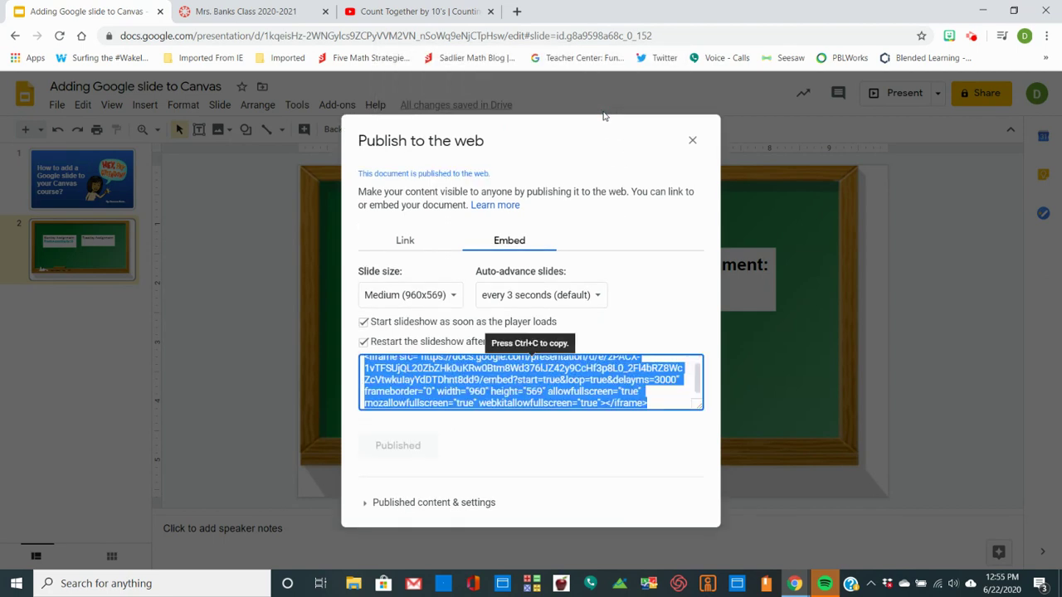
# Step: Copy the embed code and return to the Canvas course tab
pyautogui.rightClick(396, 382)
pyautogui.click(421, 392)
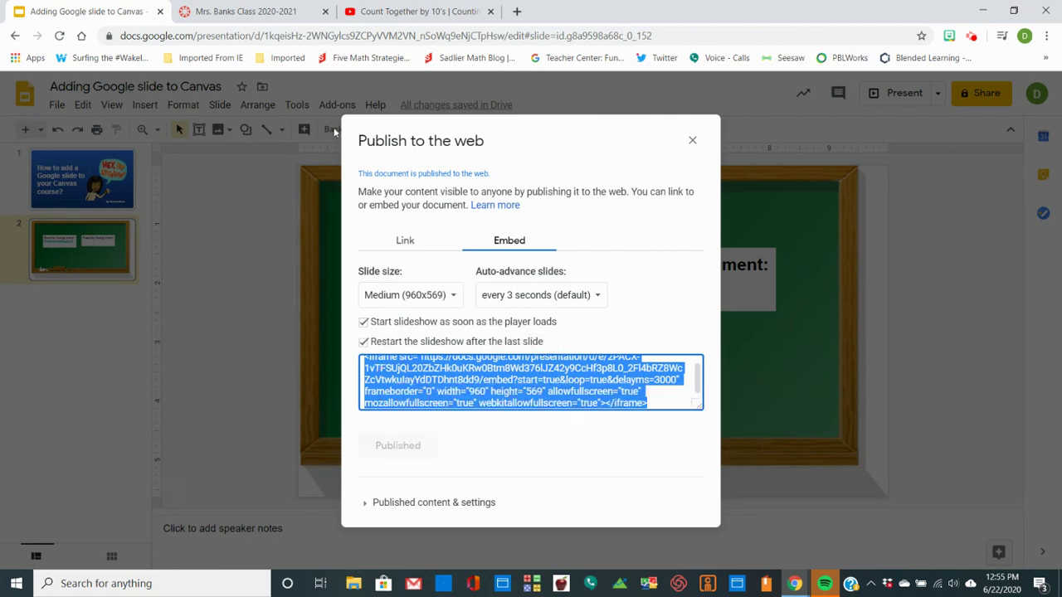
pyautogui.click(248, 11)
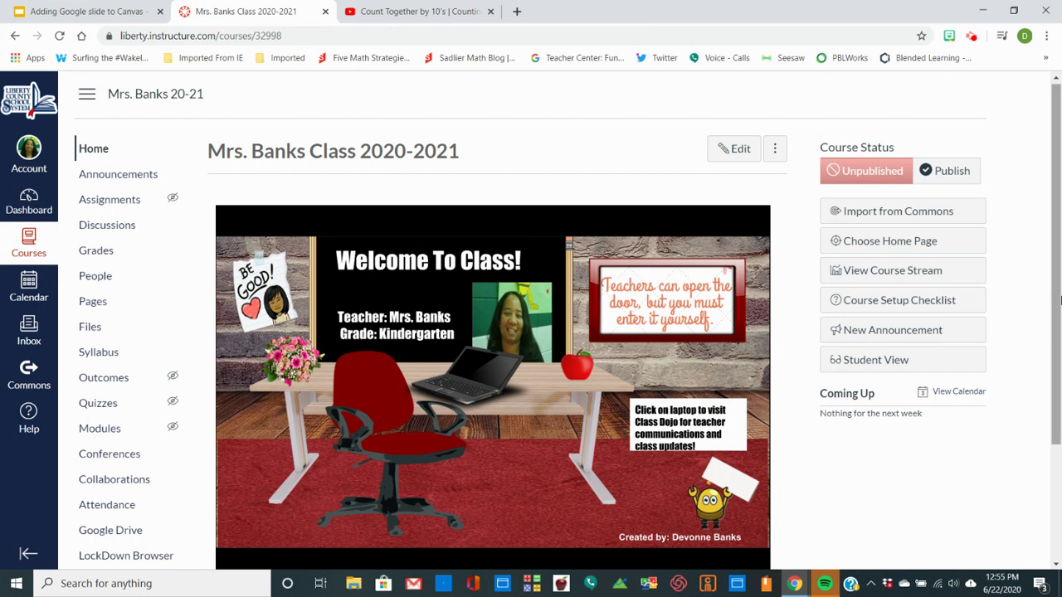
# Step: Go to the course's full Pages list and start a new blank page
pyautogui.moveTo(1060, 300); pyautogui.dragTo(1060, 322)
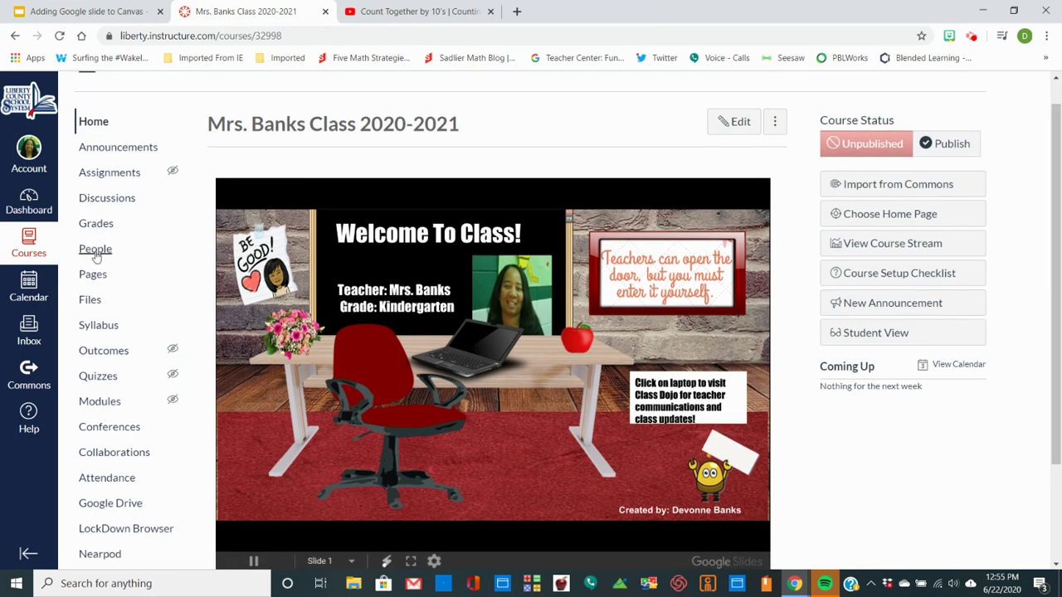
pyautogui.click(94, 276)
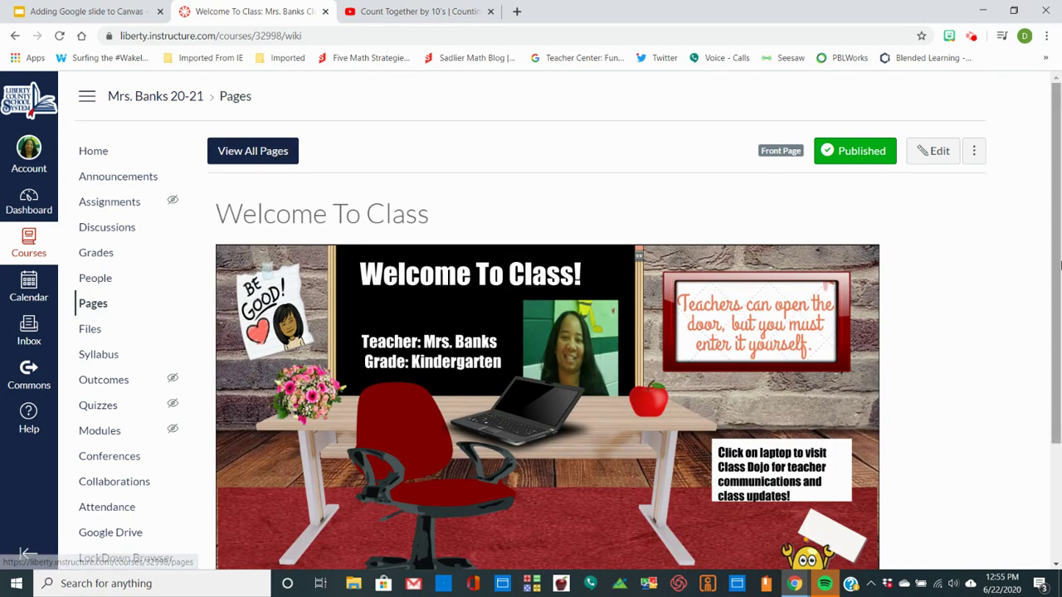
pyautogui.scroll(-1, 282, 149)
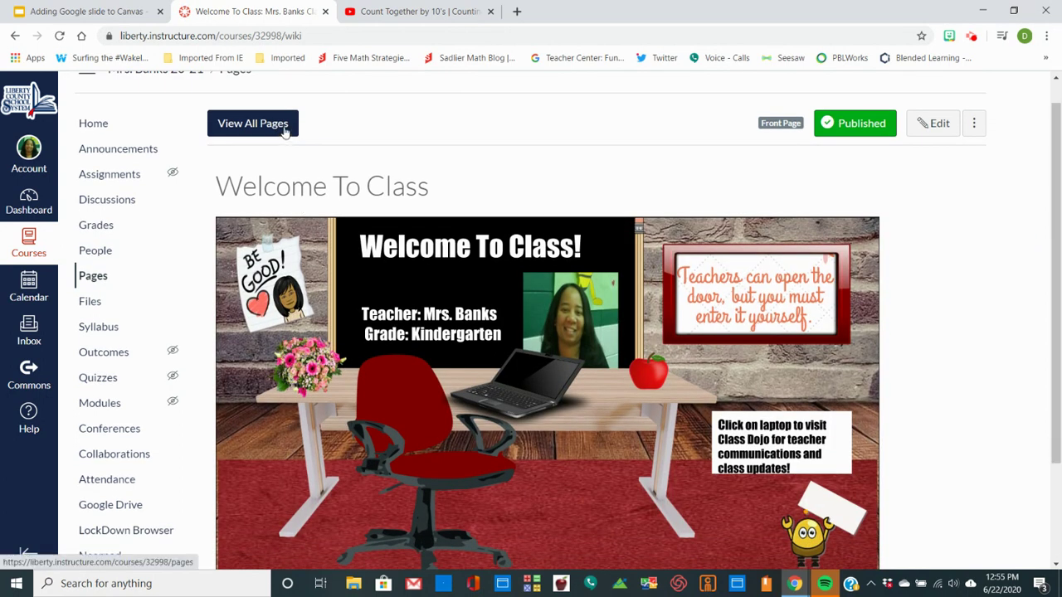
pyautogui.click(285, 132)
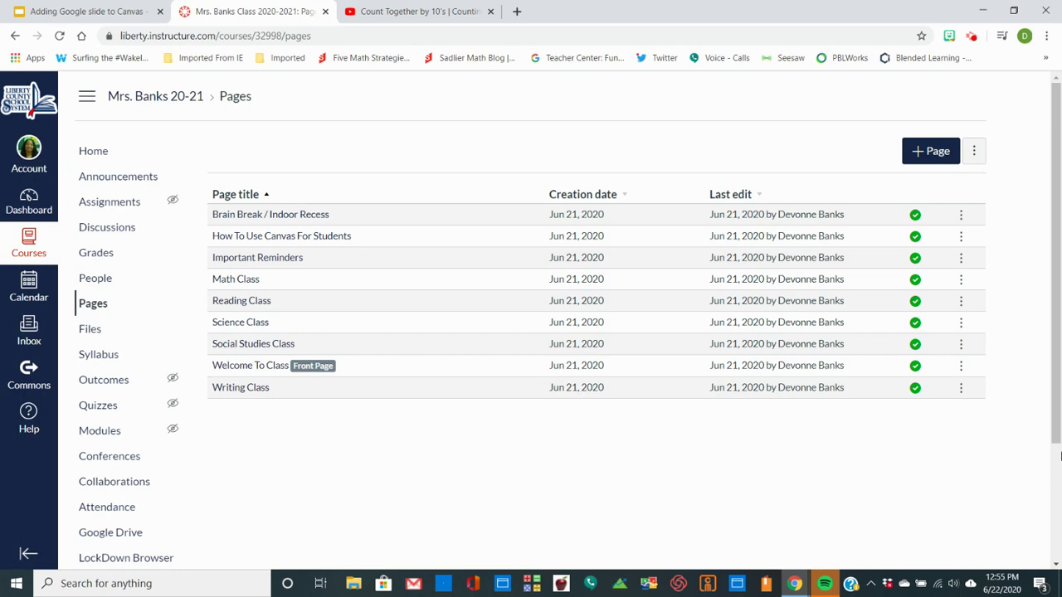
pyautogui.click(933, 152)
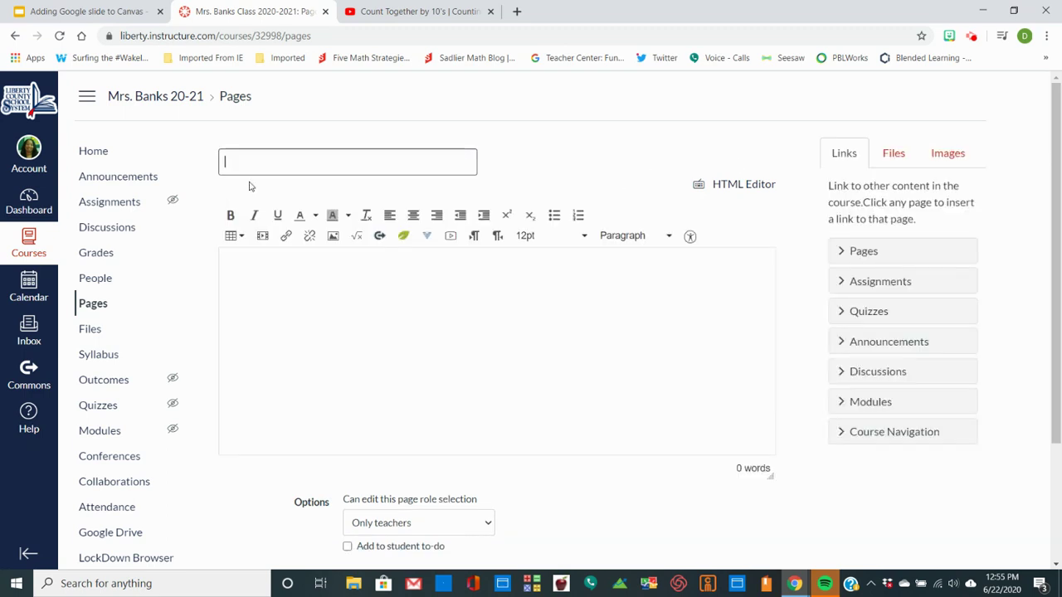
# Step: Paste the slideshow's iframe embed code into the media tool's Embed tab and insert it
pyautogui.click(262, 237)
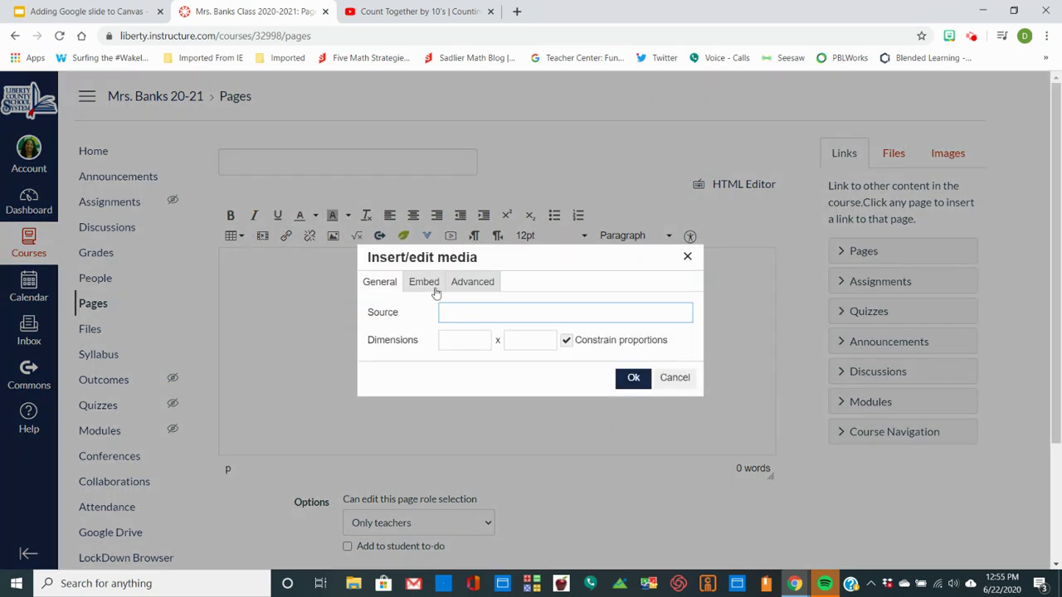
pyautogui.click(425, 283)
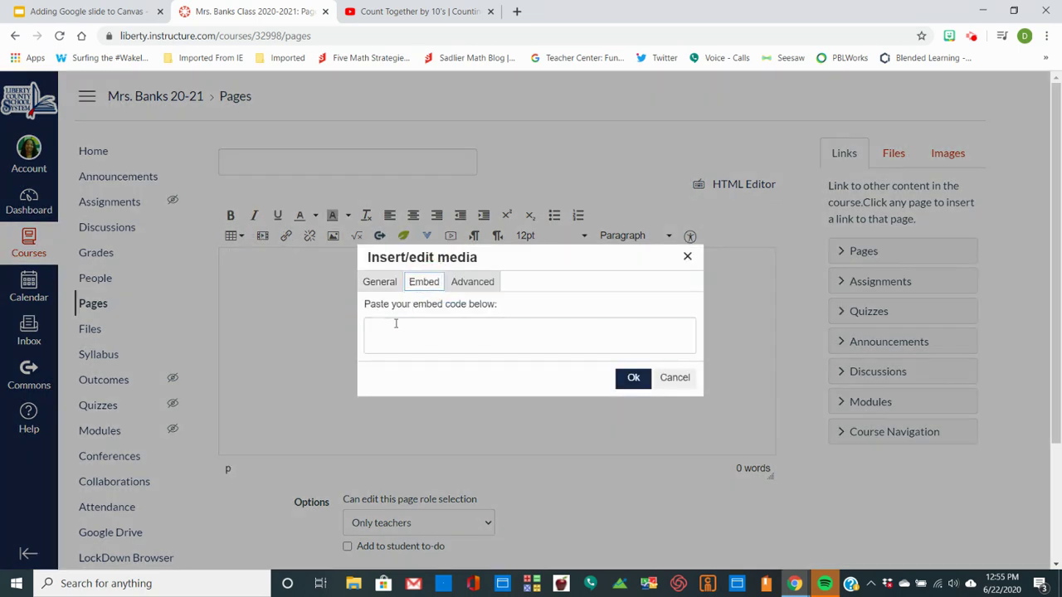
pyautogui.click(395, 325)
pyautogui.rightClick(395, 324)
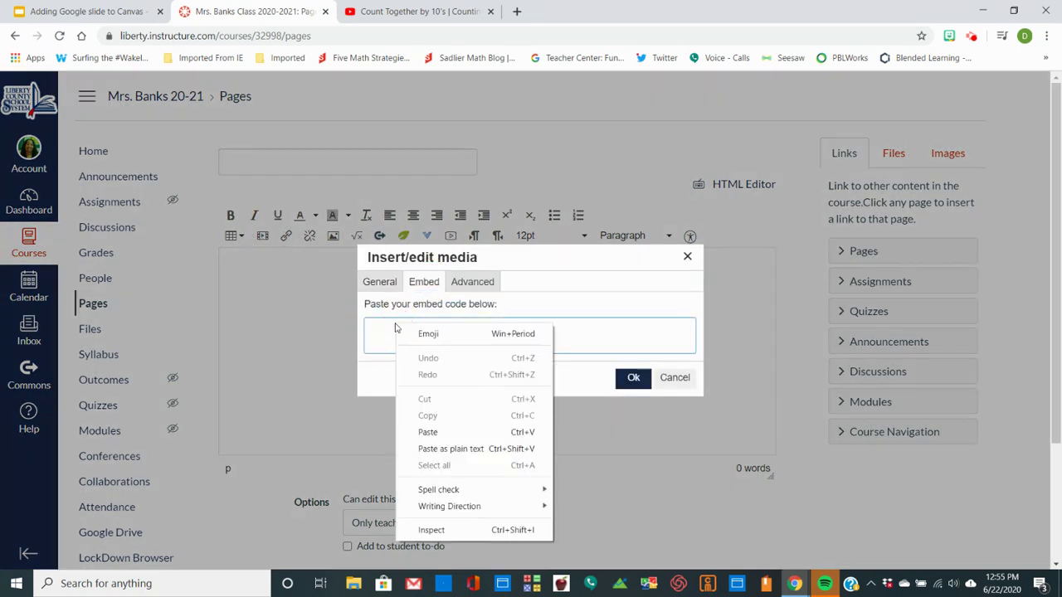
pyautogui.click(438, 431)
pyautogui.click(634, 381)
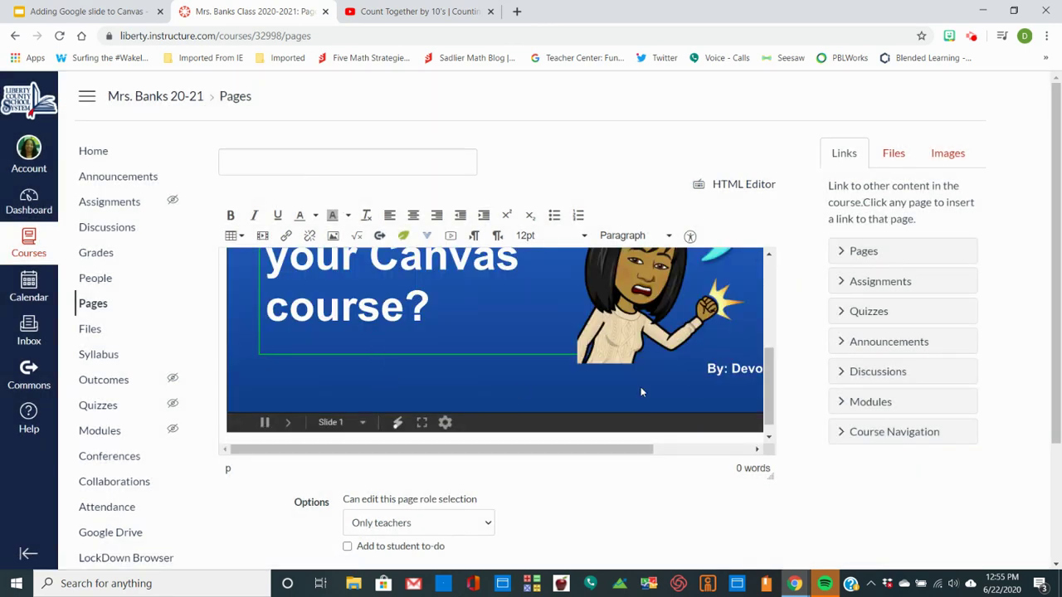
pyautogui.moveTo(768, 383)
pyautogui.mouseDown()
pyautogui.moveTo(770, 335)
pyautogui.moveTo(769, 380)
pyautogui.mouseUp()
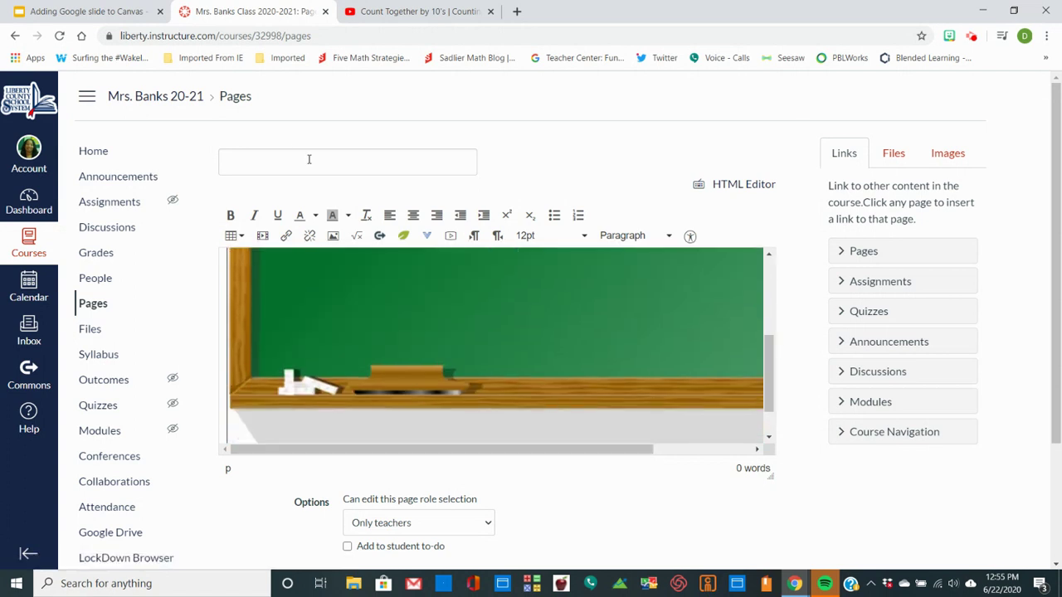
# Step: Title the page 'Assignments for Reading Class' using the suggested entry
pyautogui.click(283, 166)
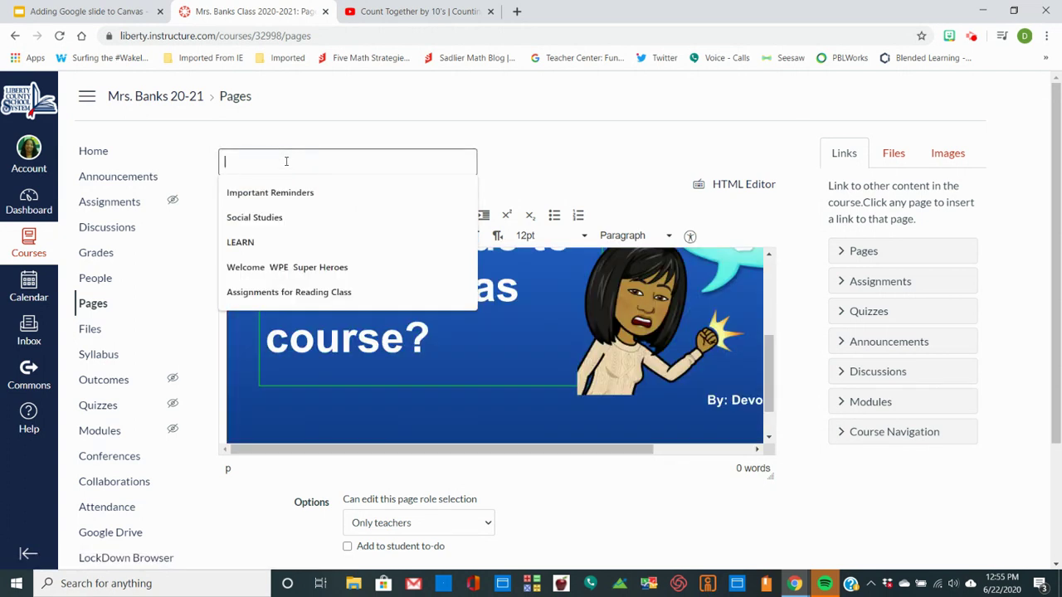
pyautogui.write('A')
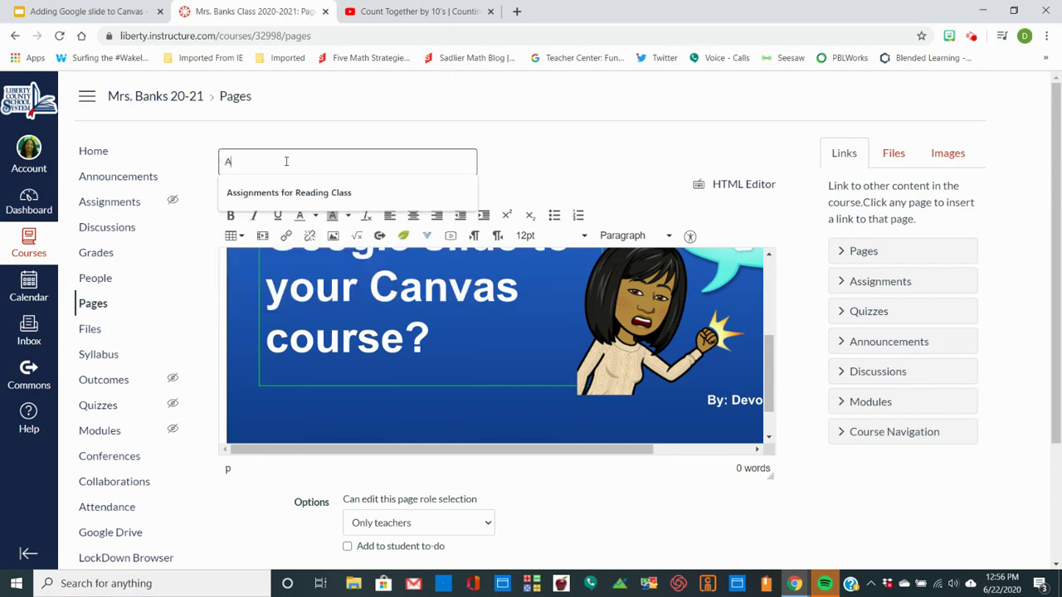
pyautogui.write('ssignments for Reading Class')
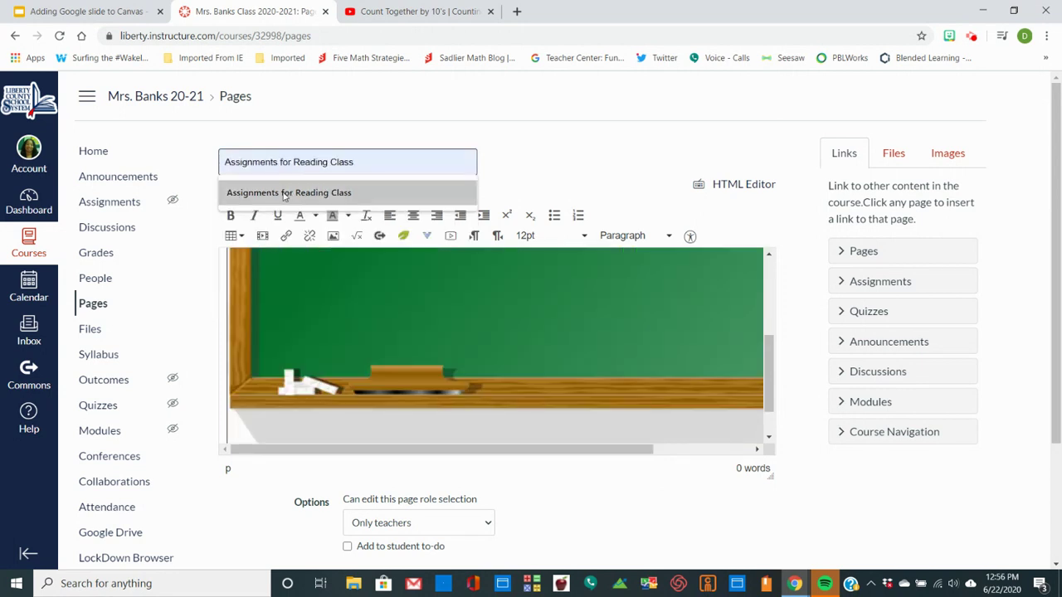
pyautogui.click(286, 192)
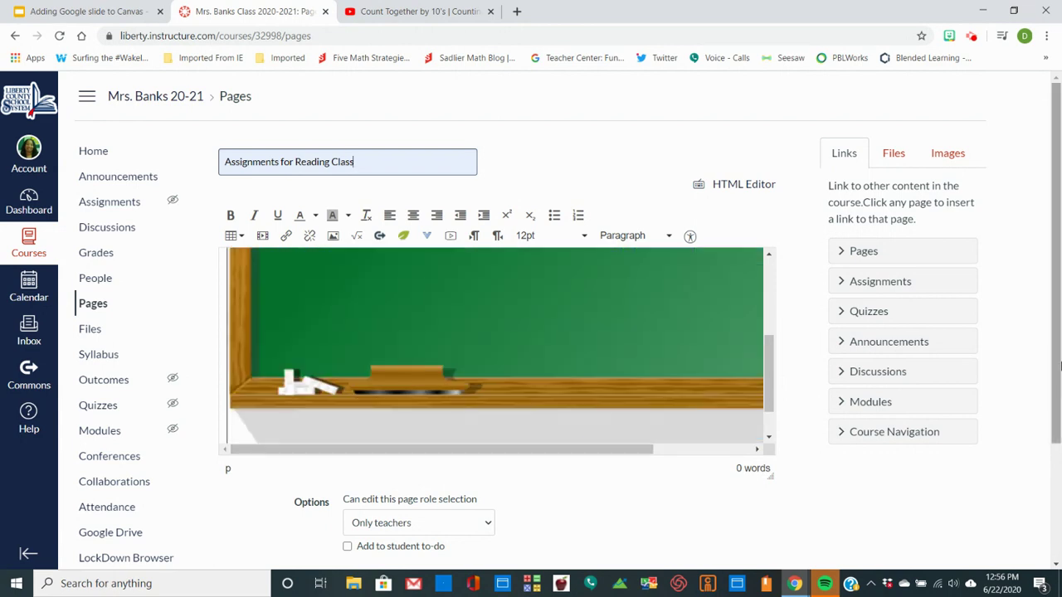
# Step: Turn on Notify users of the change, then save and publish the page
pyautogui.moveTo(1053, 340); pyautogui.dragTo(1058, 495)
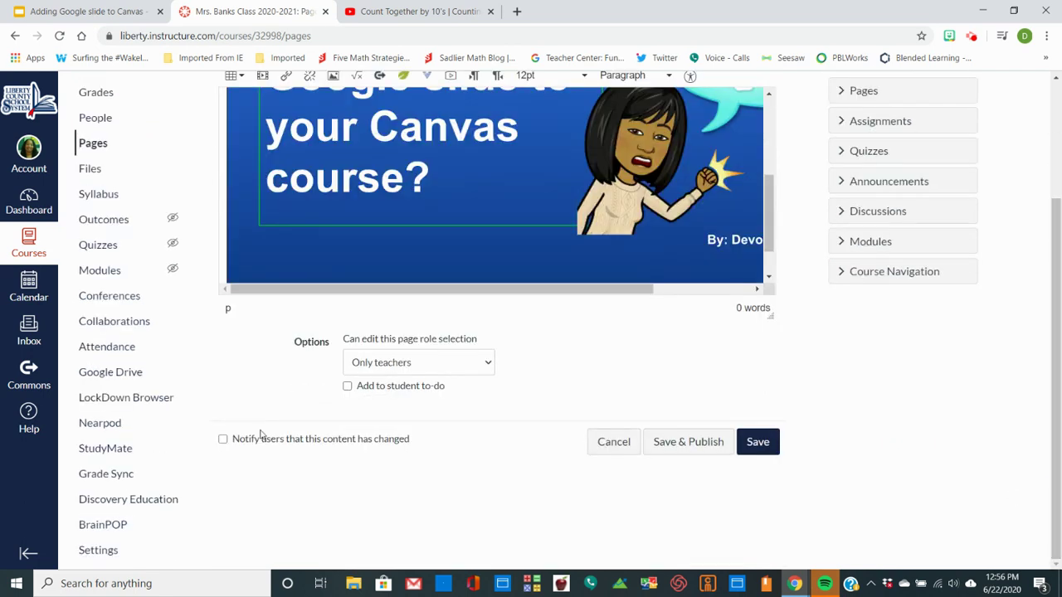
pyautogui.click(223, 440)
pyautogui.click(688, 448)
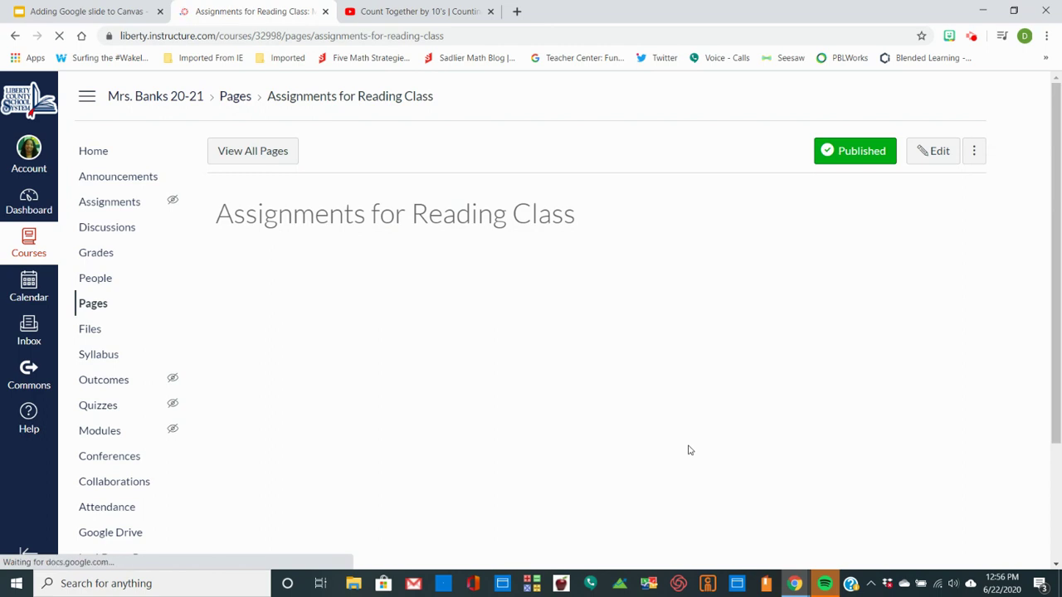
pyautogui.scroll(-3, 1053, 222)
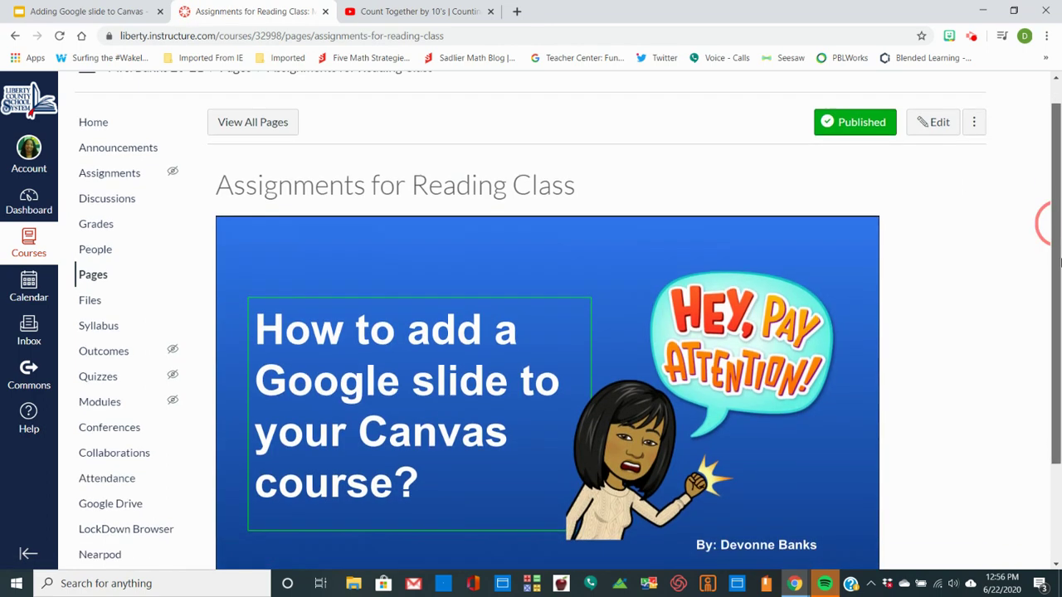